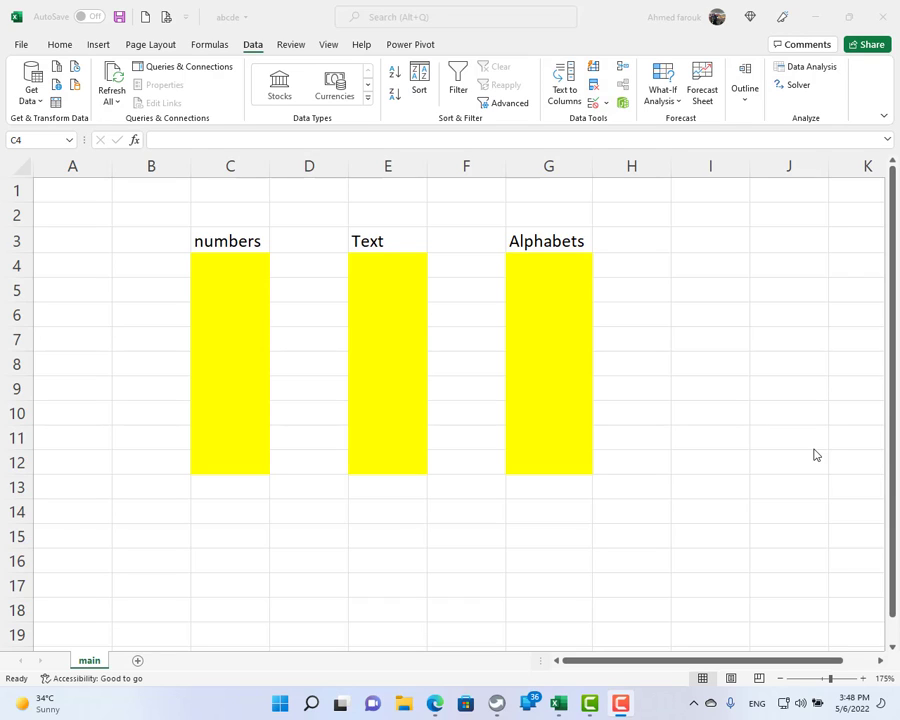
# Enter 33 in C4 under numbers, then cancel the rejected aa entry below it.
pyautogui.click(234, 271)
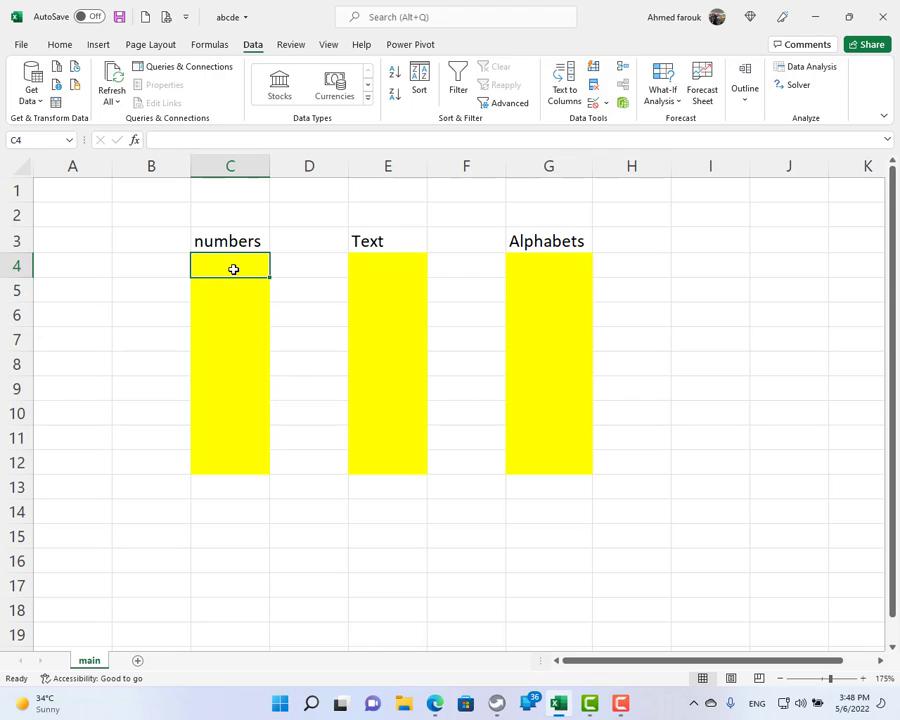
pyautogui.write('33')
pyautogui.press('Return')
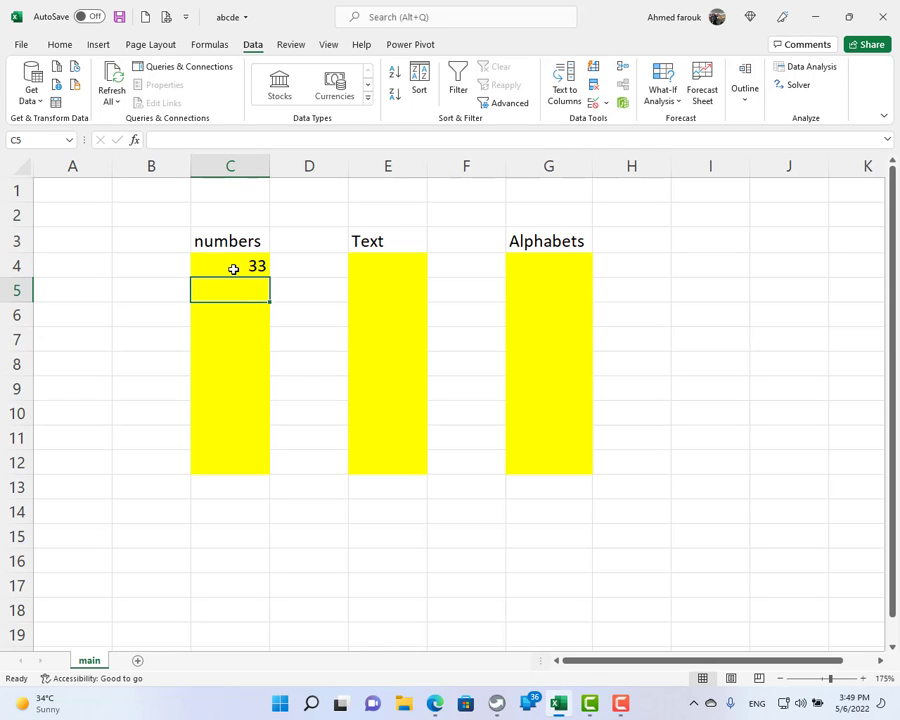
pyautogui.write('aa')
pyautogui.press('Return')
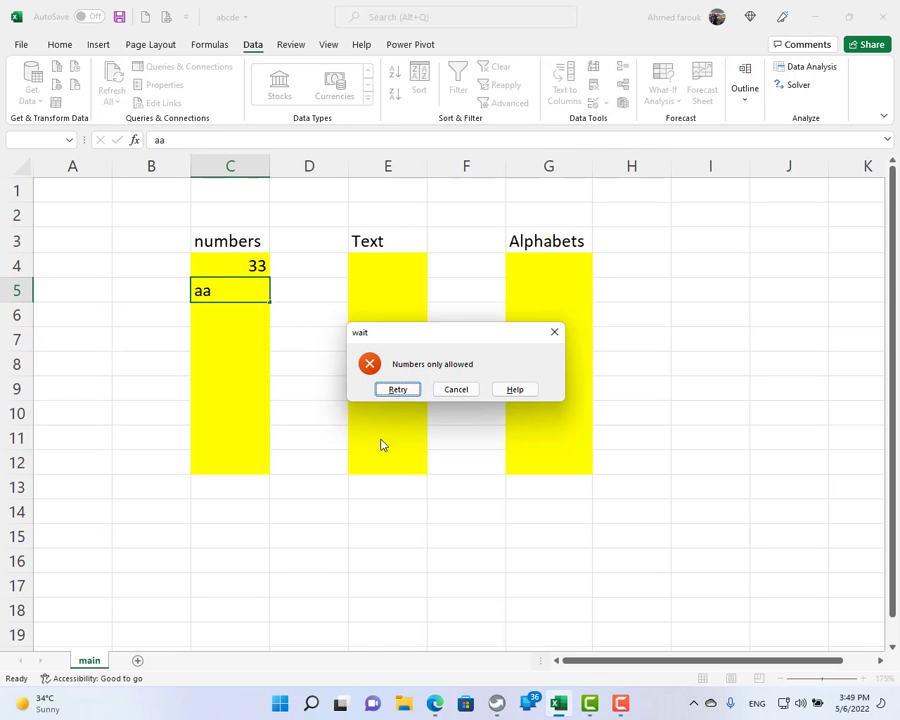
pyautogui.press('Escape')
# Cancel the rejected 2 in E4, then enter a in E4 and a1 in E5.
pyautogui.click(381, 272)
pyautogui.write('2')
pyautogui.press('Return')
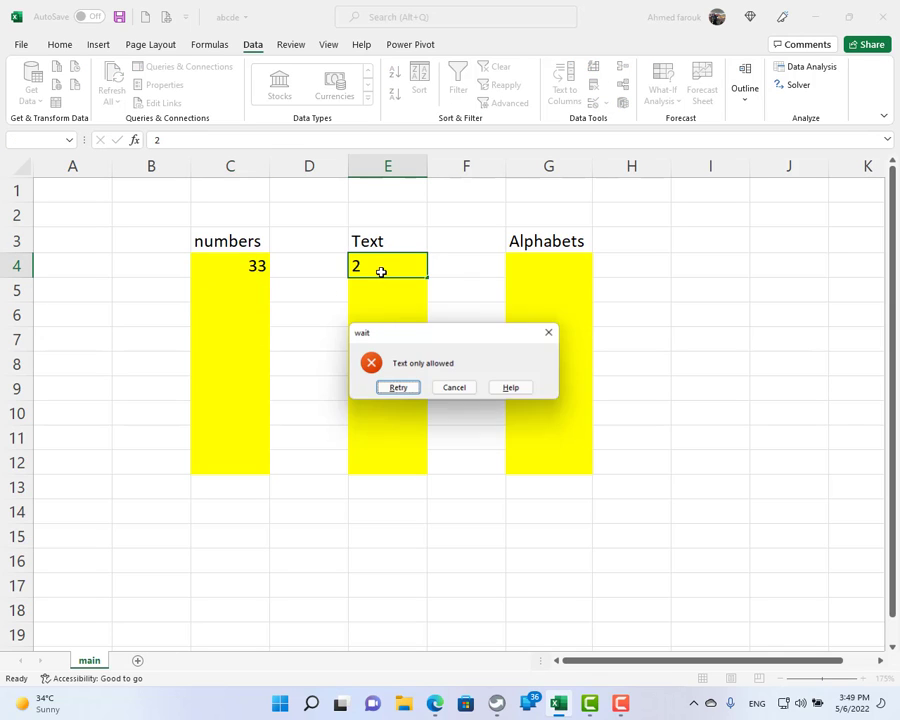
pyautogui.press('Escape')
pyautogui.write('a')
pyautogui.press('Return')
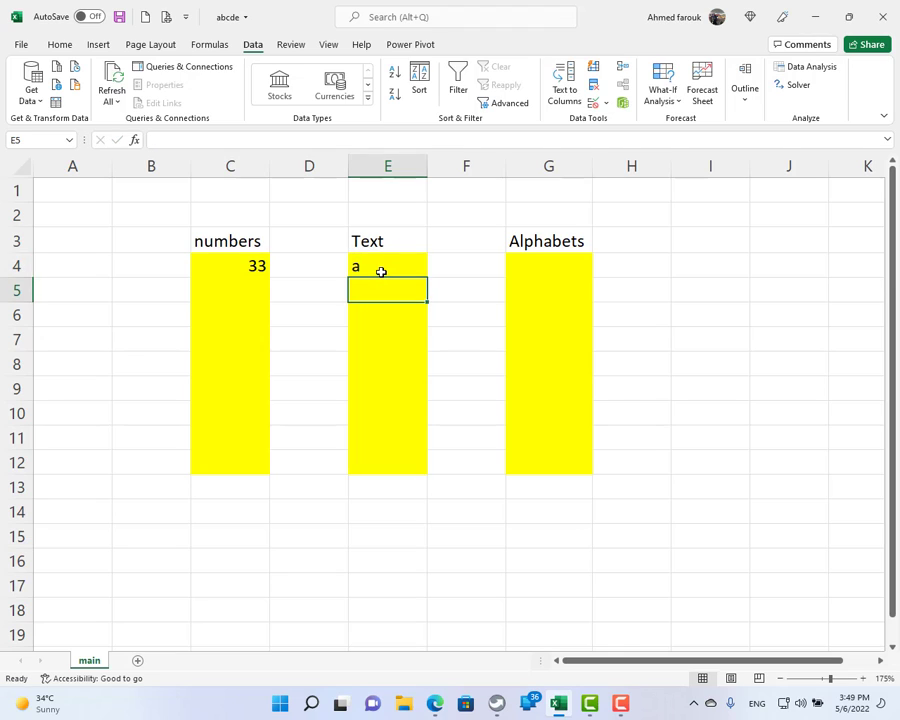
pyautogui.write('a1')
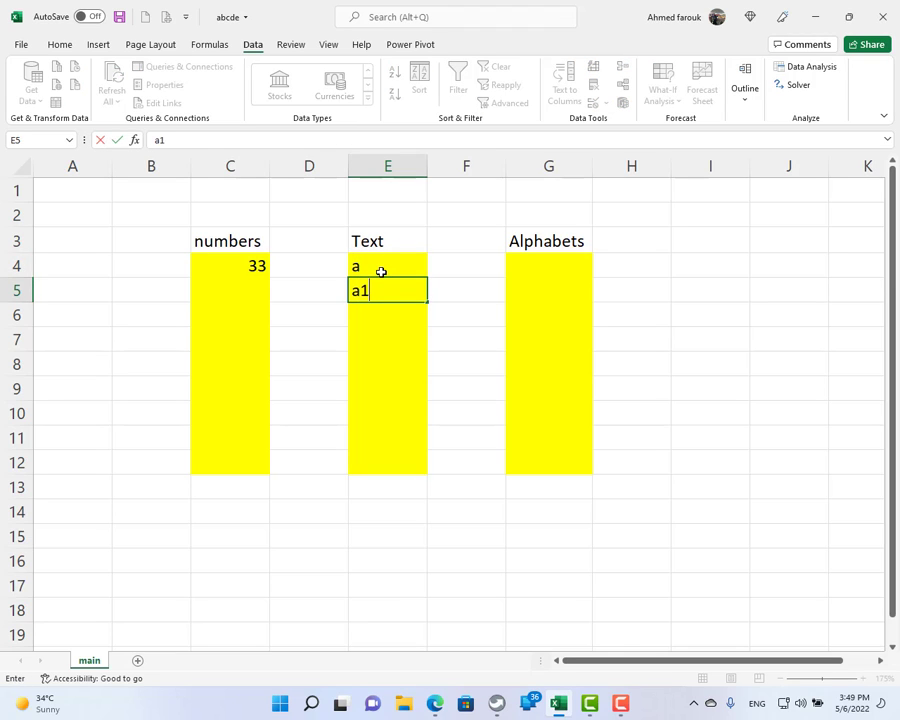
pyautogui.press('Return')
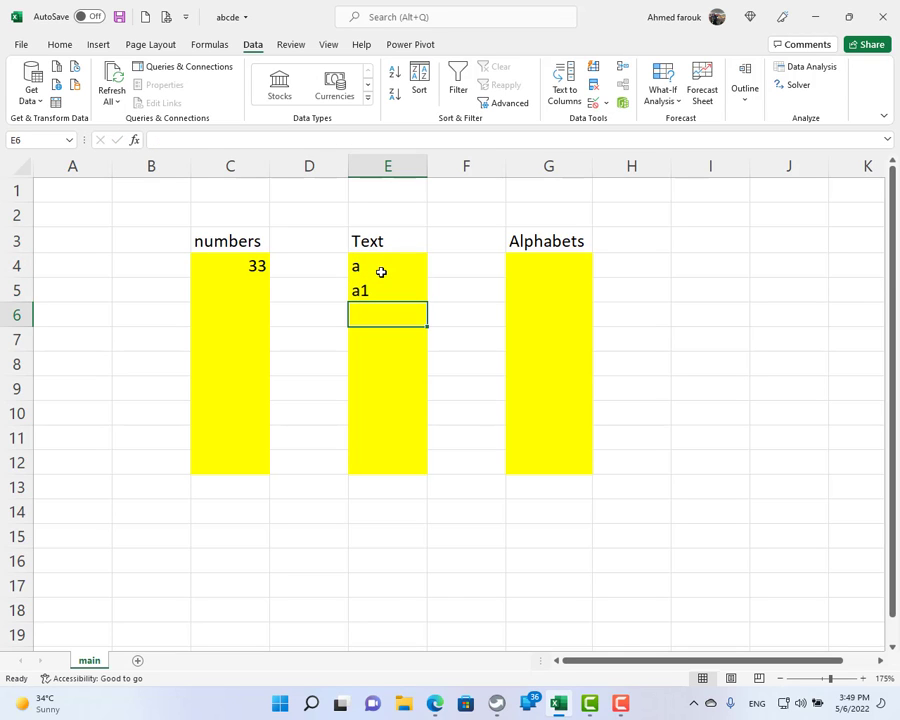
pyautogui.click(367, 291)
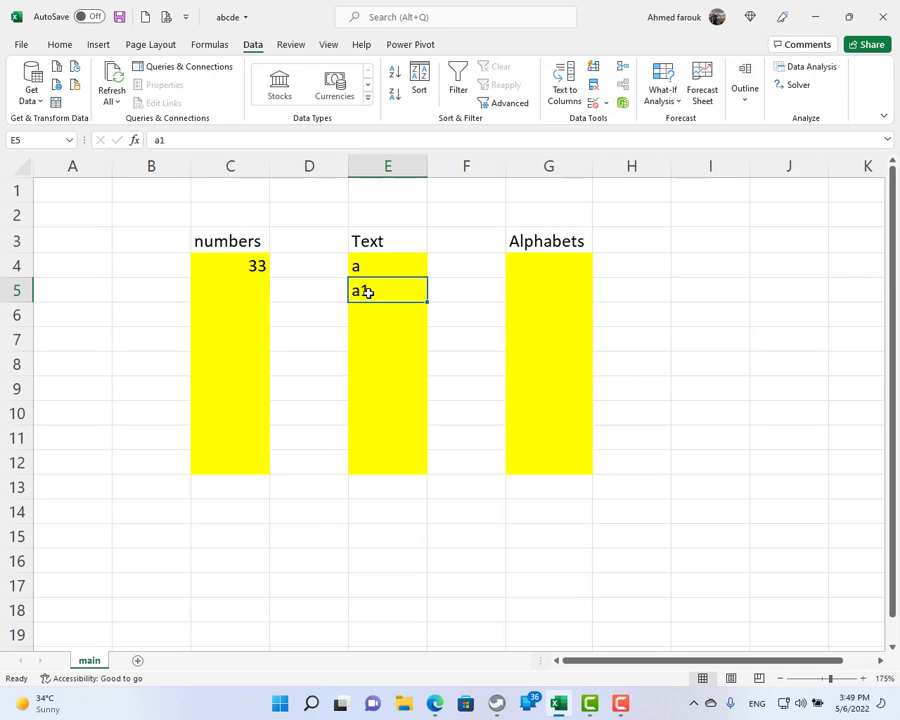
# Enter abc in G4 under Alphabets, then cancel the rejected a1 in G5.
pyautogui.click(520, 263)
pyautogui.write('abc')
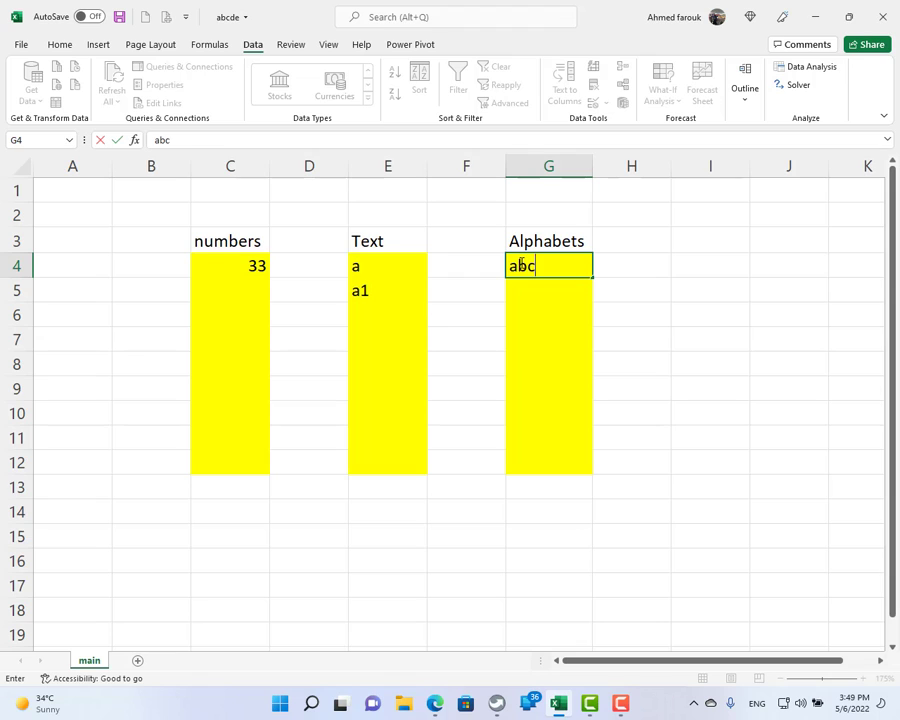
pyautogui.press('Return')
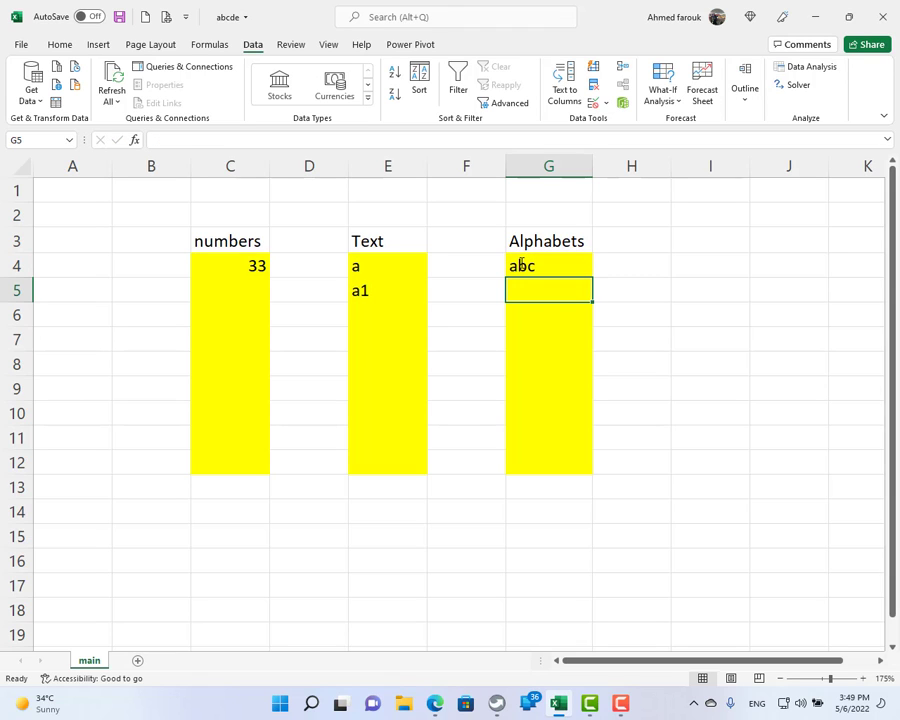
pyautogui.write('a1')
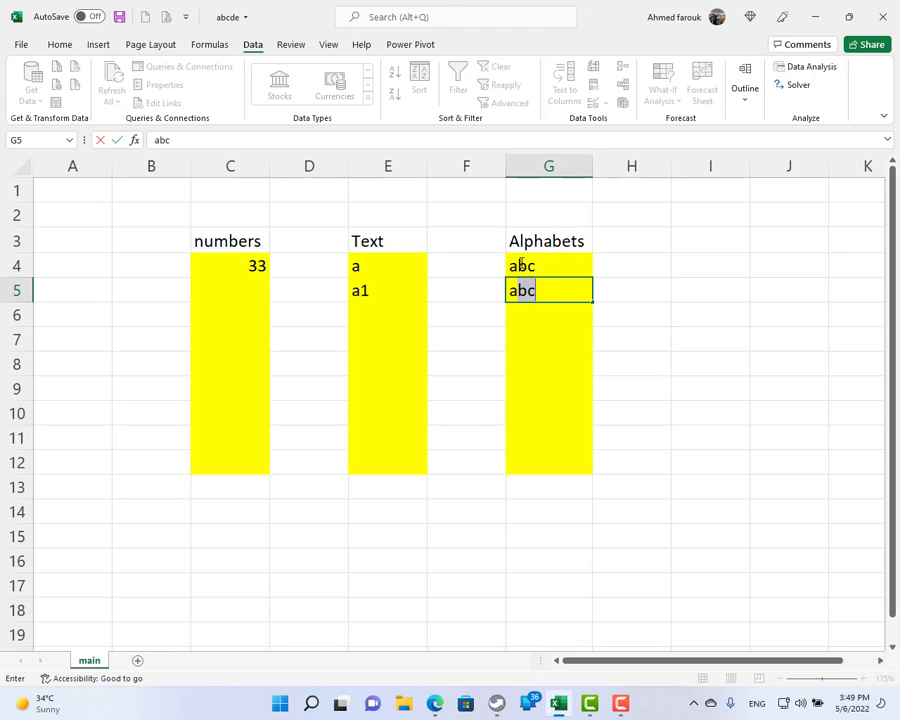
pyautogui.press('Return')
pyautogui.press('Escape')
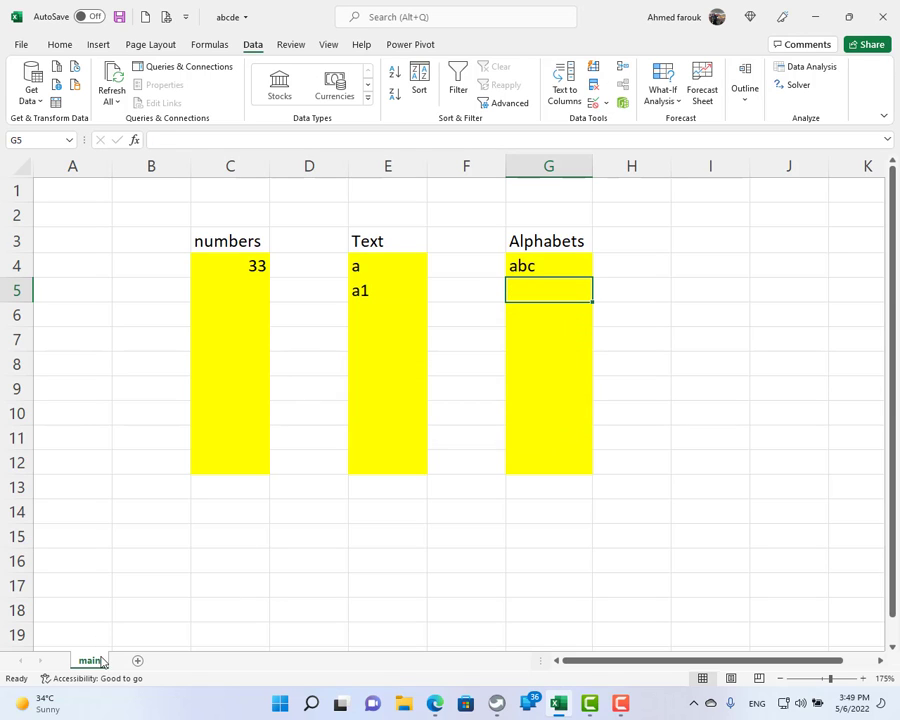
# Add a new sheet and fill D4:D13, F4:F13 and H4:H13 yellow.
pyautogui.click(137, 662)
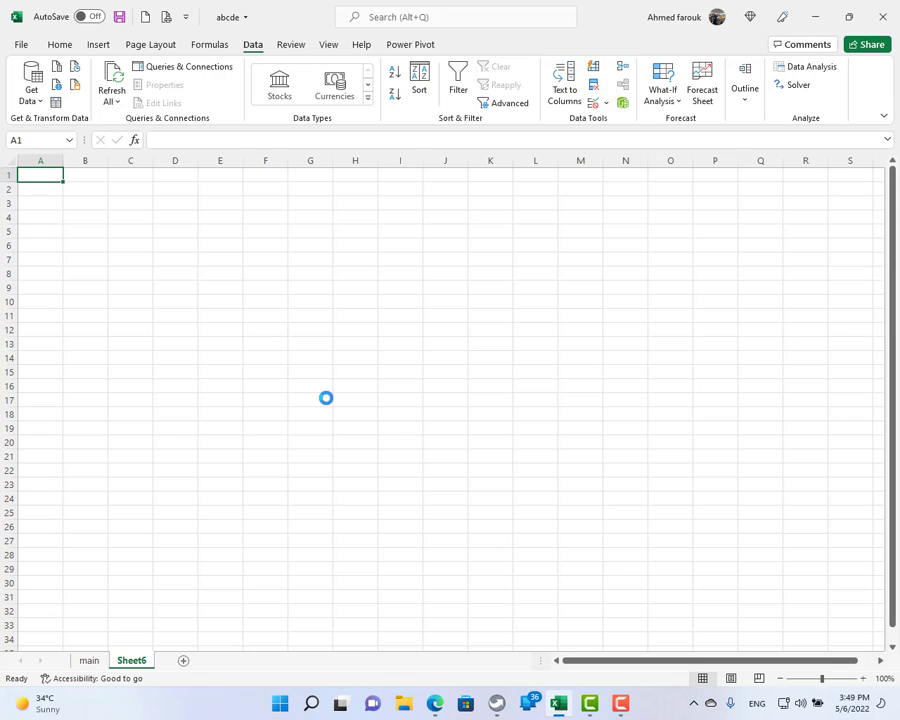
pyautogui.click(320, 258)
pyautogui.moveTo(320, 258); pyautogui.dragTo(316, 481)
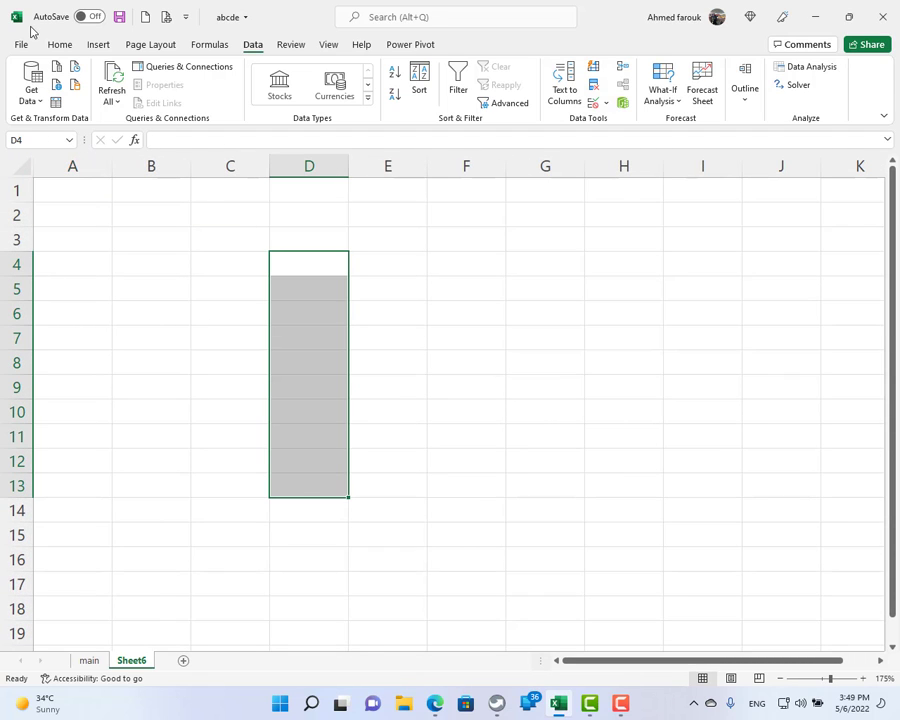
pyautogui.click(60, 44)
pyautogui.click(231, 93)
pyautogui.moveTo(464, 263); pyautogui.dragTo(470, 488)
pyautogui.click(231, 94)
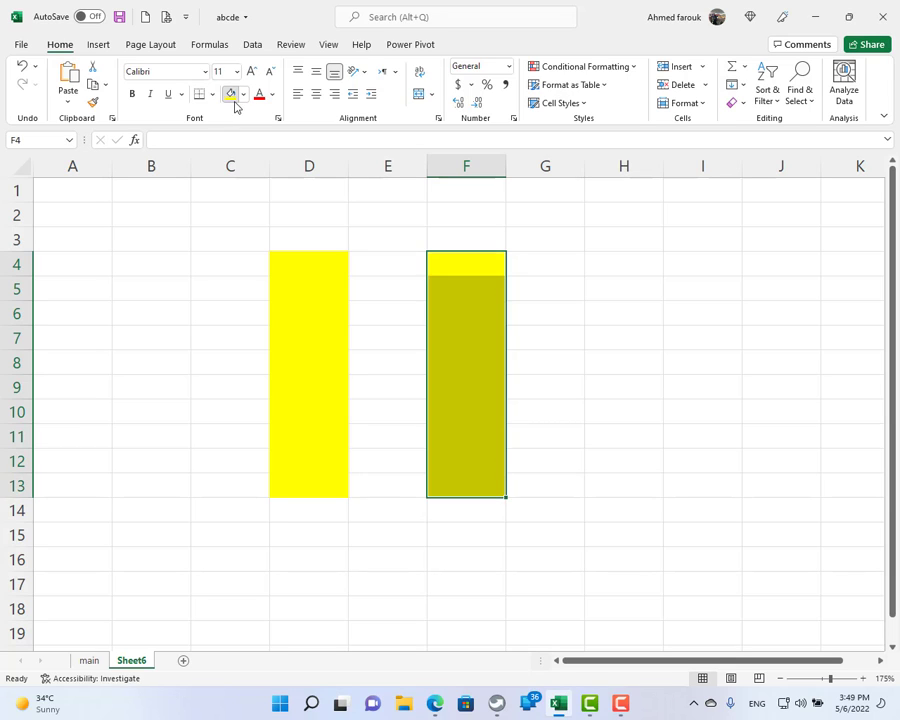
pyautogui.moveTo(628, 265); pyautogui.dragTo(625, 492)
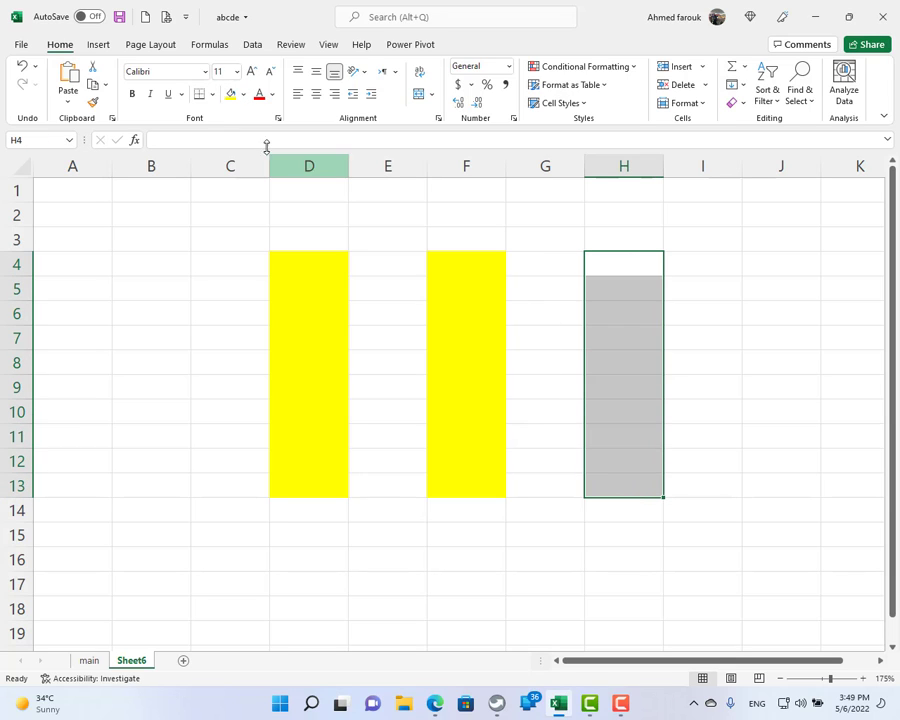
pyautogui.click(231, 93)
# Type the heading Numbers in D3 and select D4:D13.
pyautogui.click(321, 241)
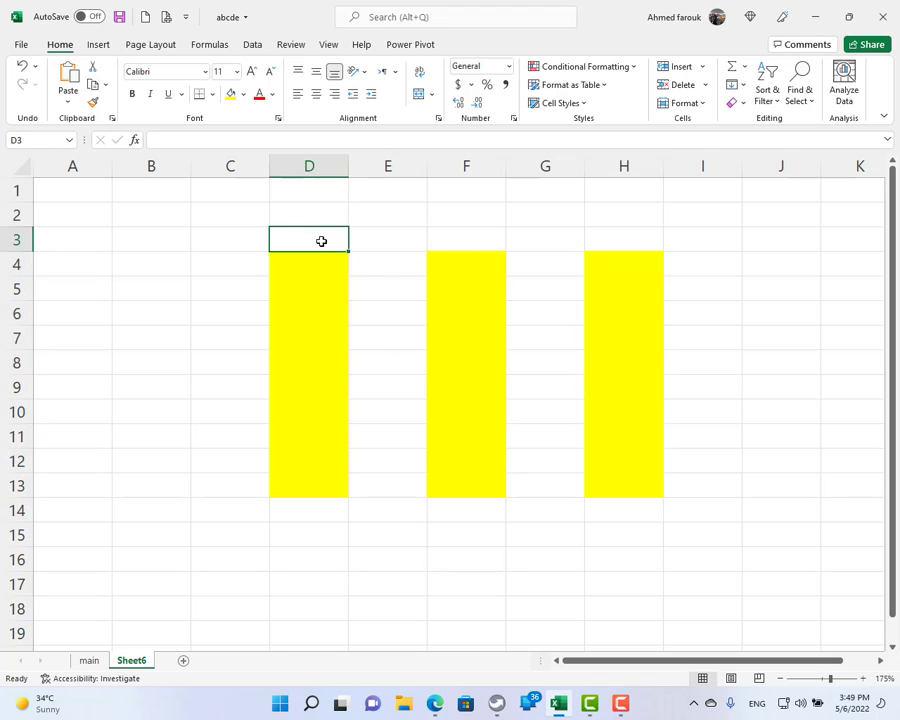
pyautogui.write('Numbers')
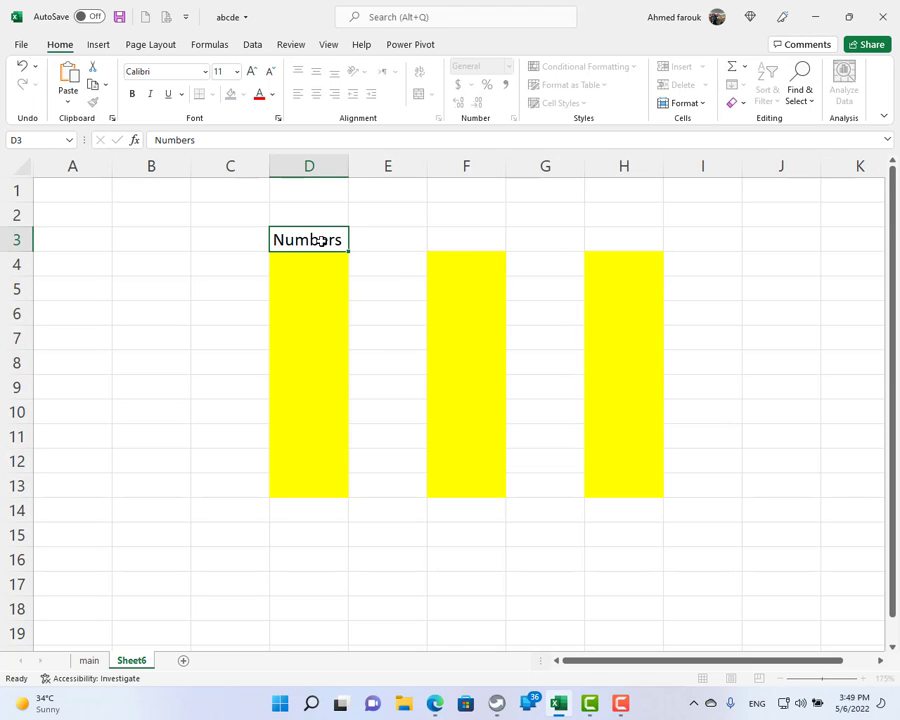
pyautogui.press('Return')
pyautogui.moveTo(295, 265); pyautogui.dragTo(289, 490)
# Give D4:D13 a custom data validation rule =ISNUMBER(D4).
pyautogui.click(254, 47)
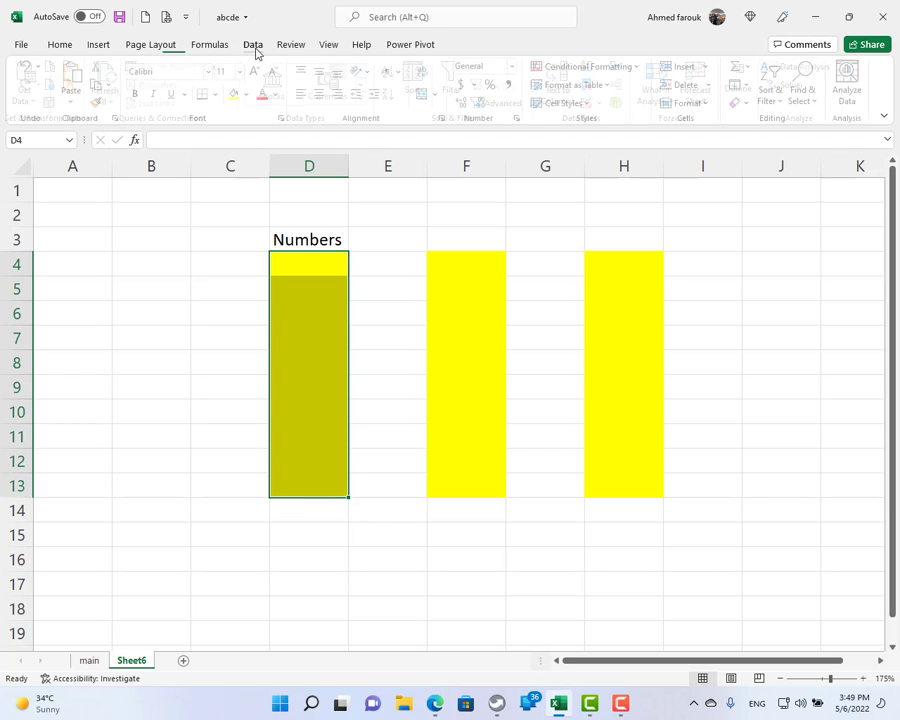
pyautogui.click(594, 104)
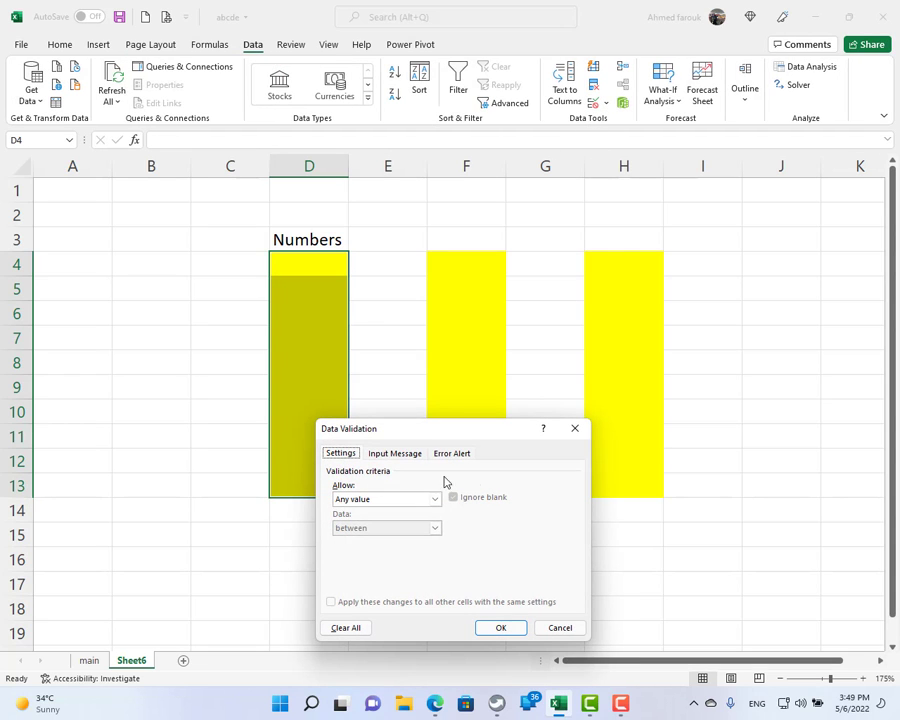
pyautogui.click(412, 498)
pyautogui.click(348, 576)
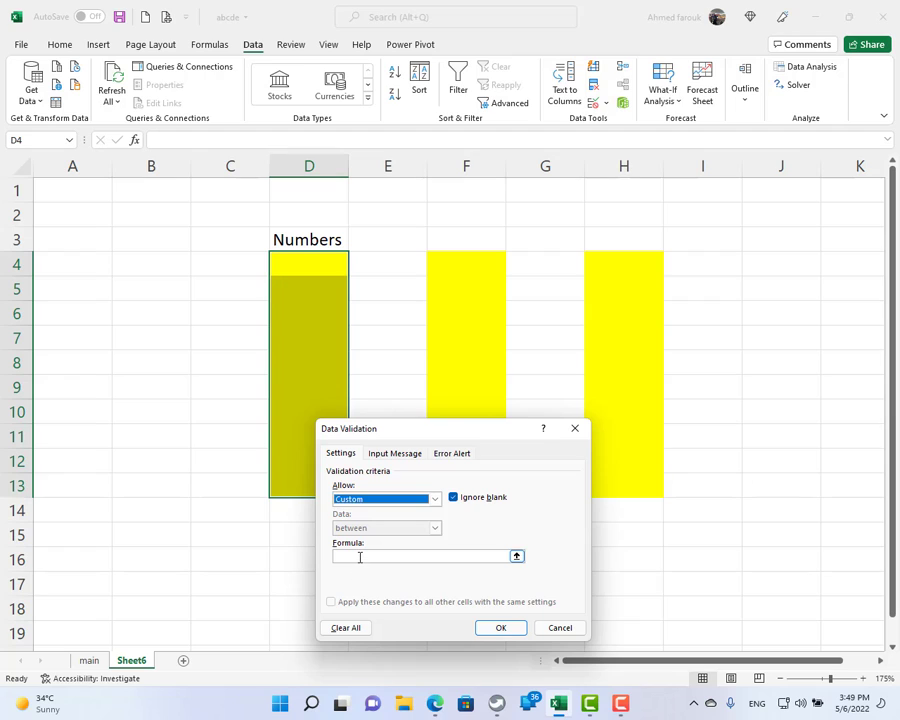
pyautogui.click(360, 557)
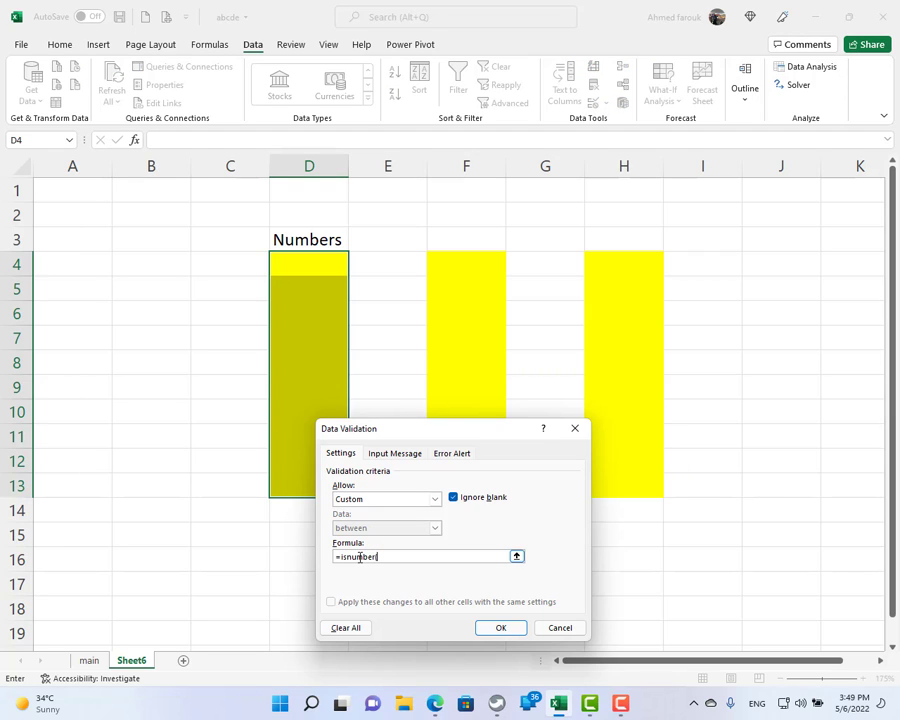
pyautogui.click(331, 269)
pyautogui.write(')')
pyautogui.click(502, 628)
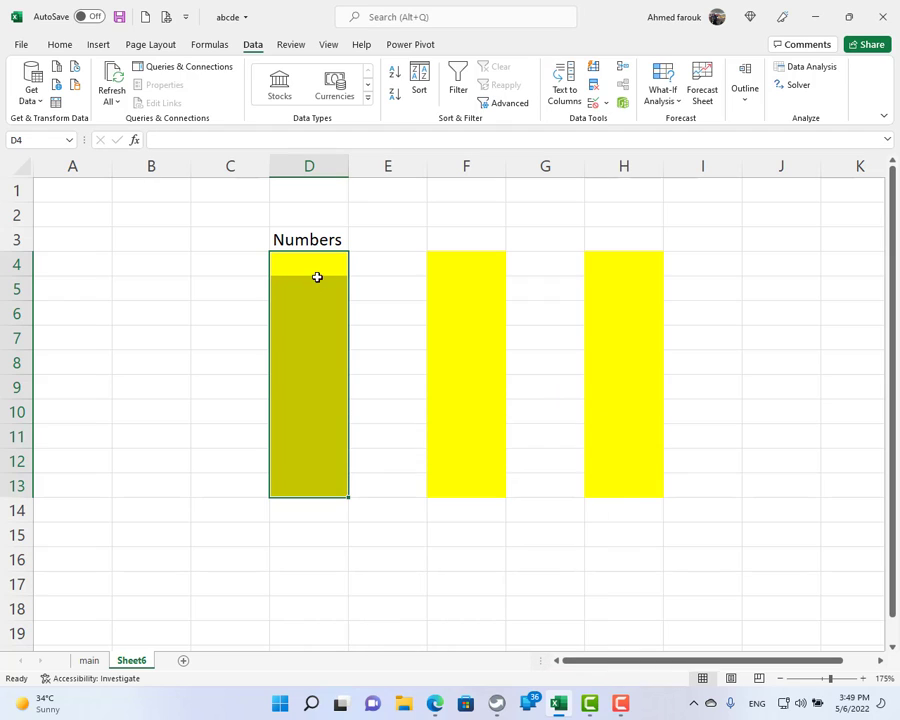
# Enter 11 in D4, then try dd to test the numbers-only rule.
pyautogui.click(320, 267)
pyautogui.write('11')
pyautogui.press('Return')
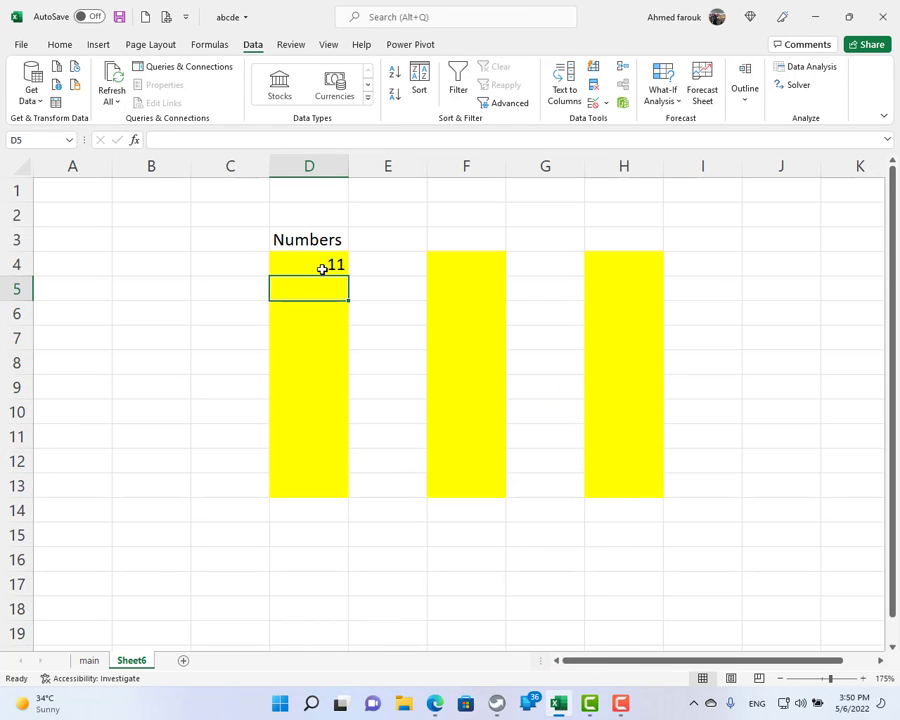
pyautogui.write('dd')
pyautogui.press('Return')
# Cancel the rejected dd entry and type the heading Text in F3.
pyautogui.press('Escape')
pyautogui.click(485, 232)
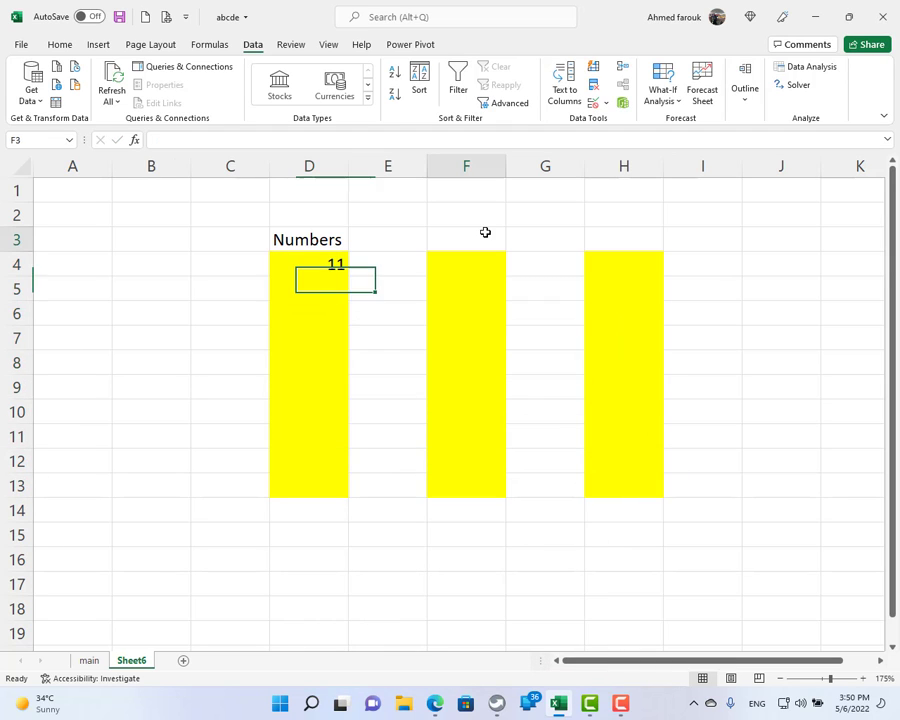
pyautogui.write('Text')
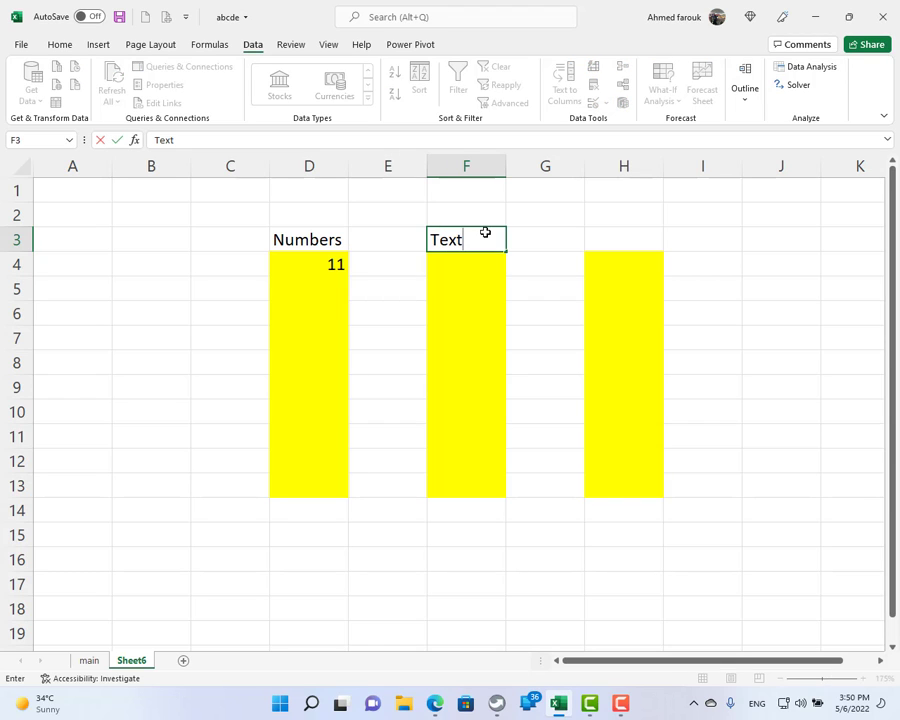
# Validate F4:F13 with custom rule =ISTEXT(F4) and error message 'only text'.
pyautogui.moveTo(480, 258); pyautogui.dragTo(481, 487)
pyautogui.click(593, 102)
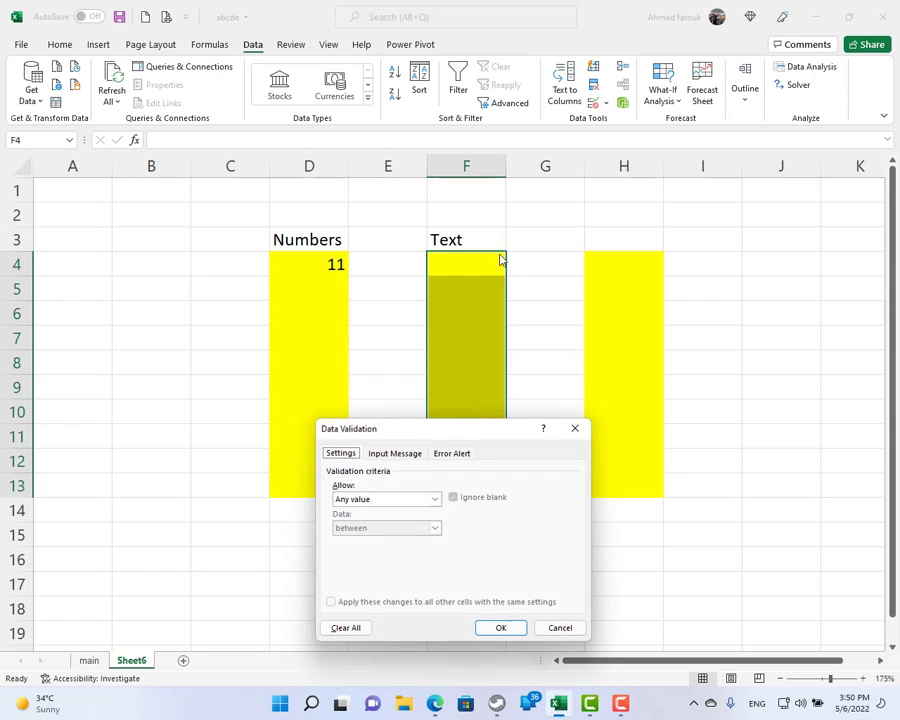
pyautogui.click(365, 499)
pyautogui.click(365, 578)
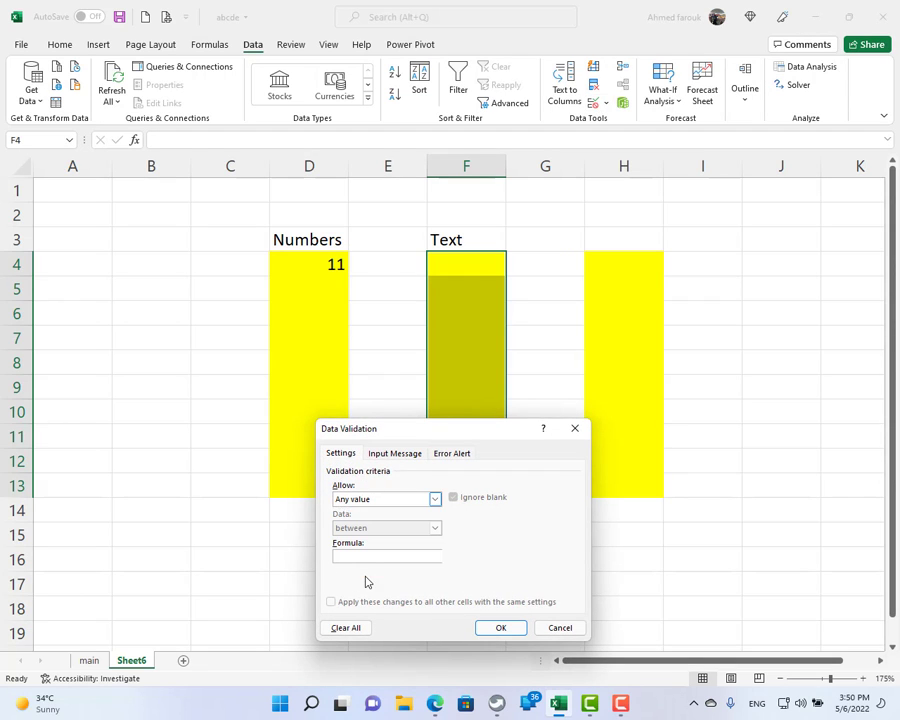
pyautogui.click(372, 557)
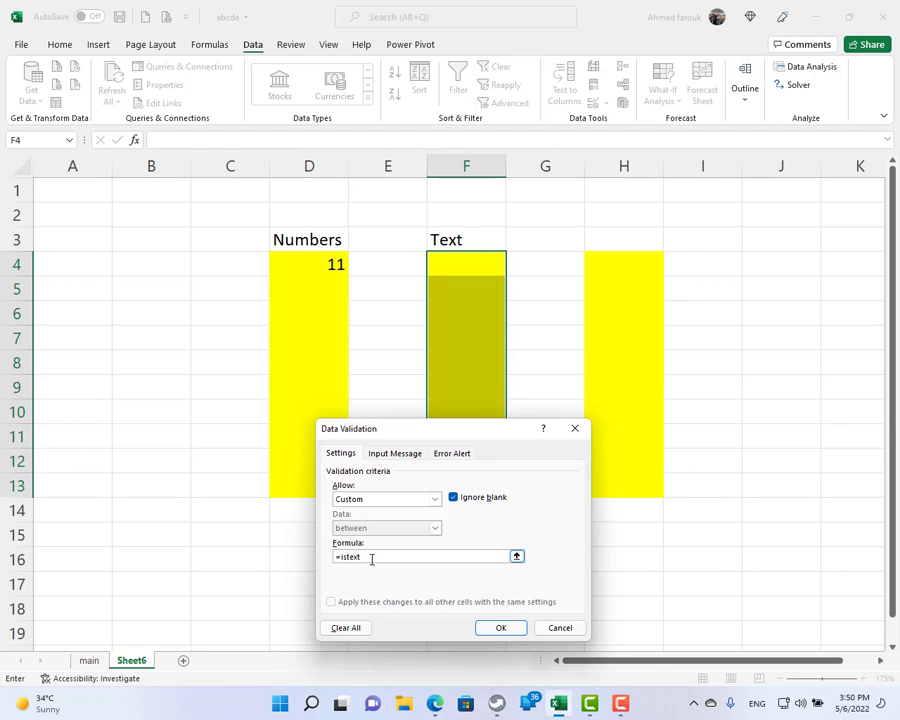
pyautogui.click(466, 263)
pyautogui.write(')')
pyautogui.click(458, 455)
pyautogui.click(486, 550)
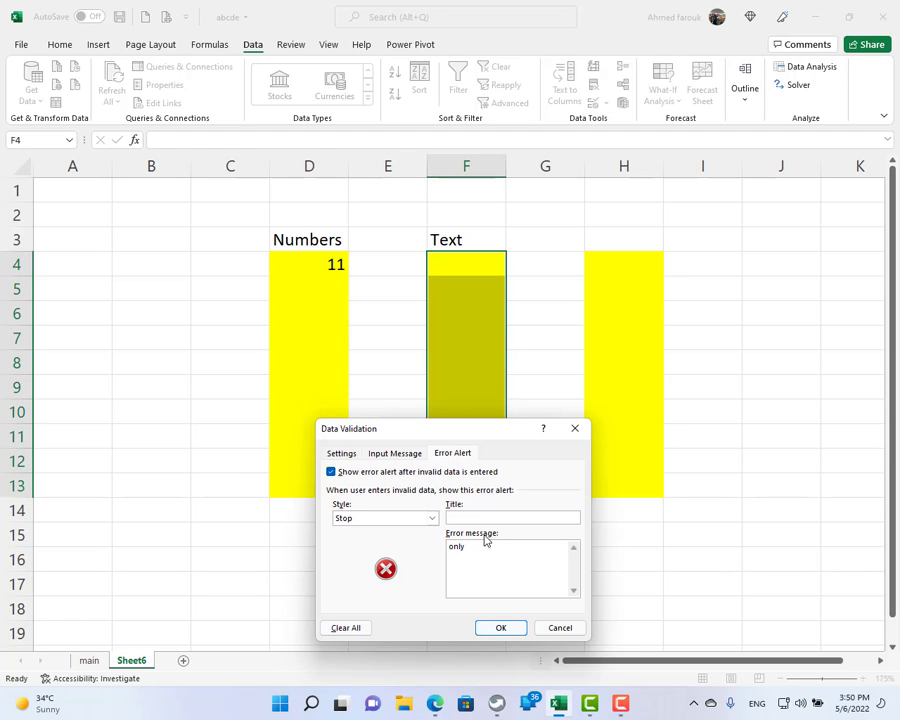
pyautogui.click(497, 628)
pyautogui.click(461, 311)
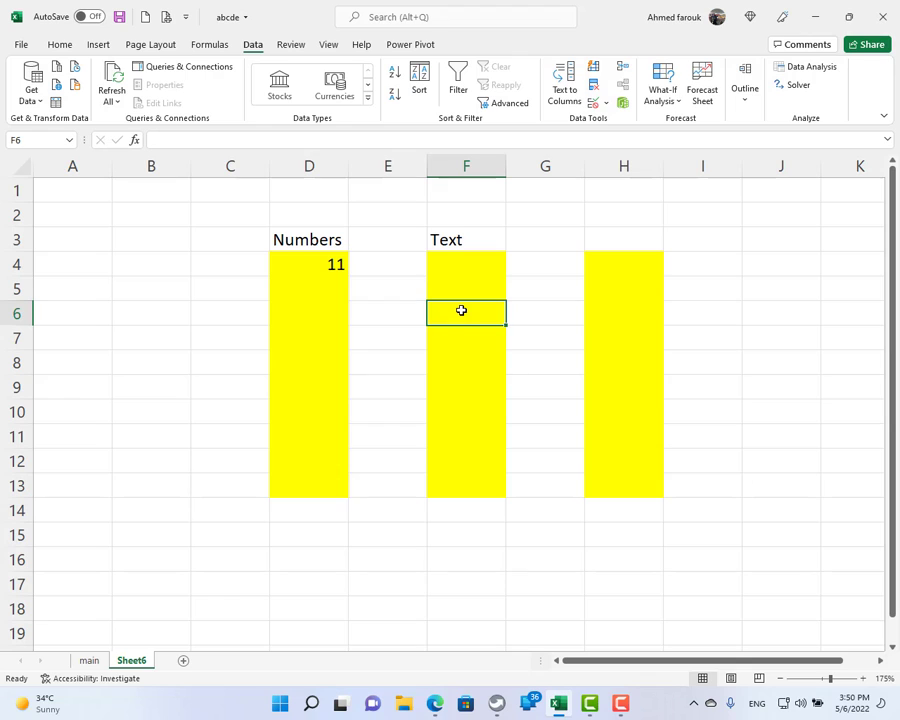
# Enter ss in F6, dismiss the error for 1, then enter s1 in F7.
pyautogui.write('ss')
pyautogui.press('Return')
pyautogui.write('1')
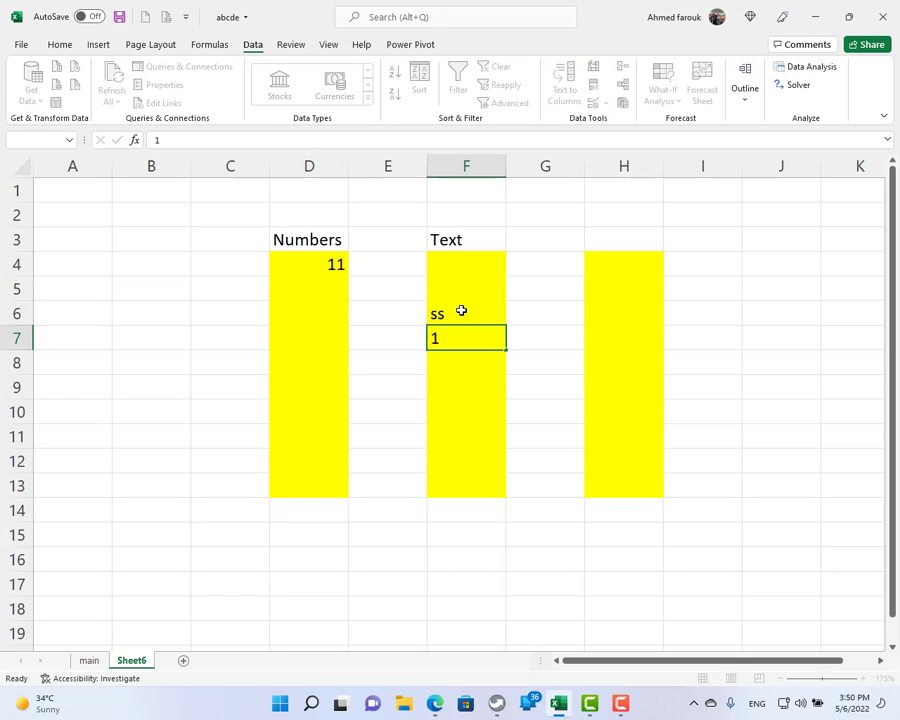
pyautogui.press('Return')
pyautogui.press('Escape')
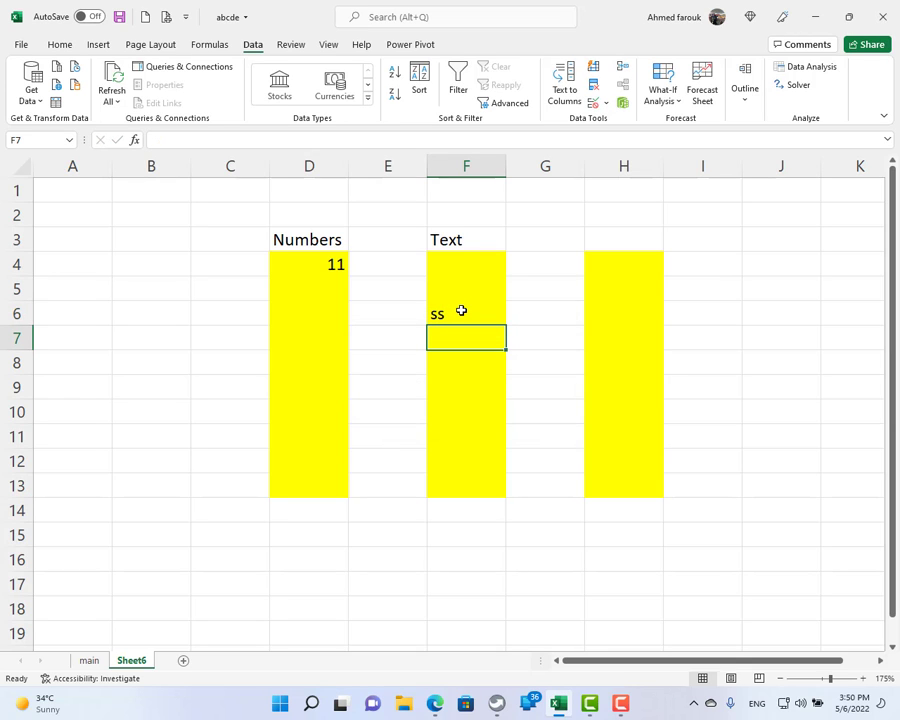
pyautogui.write('s1')
pyautogui.press('Return')
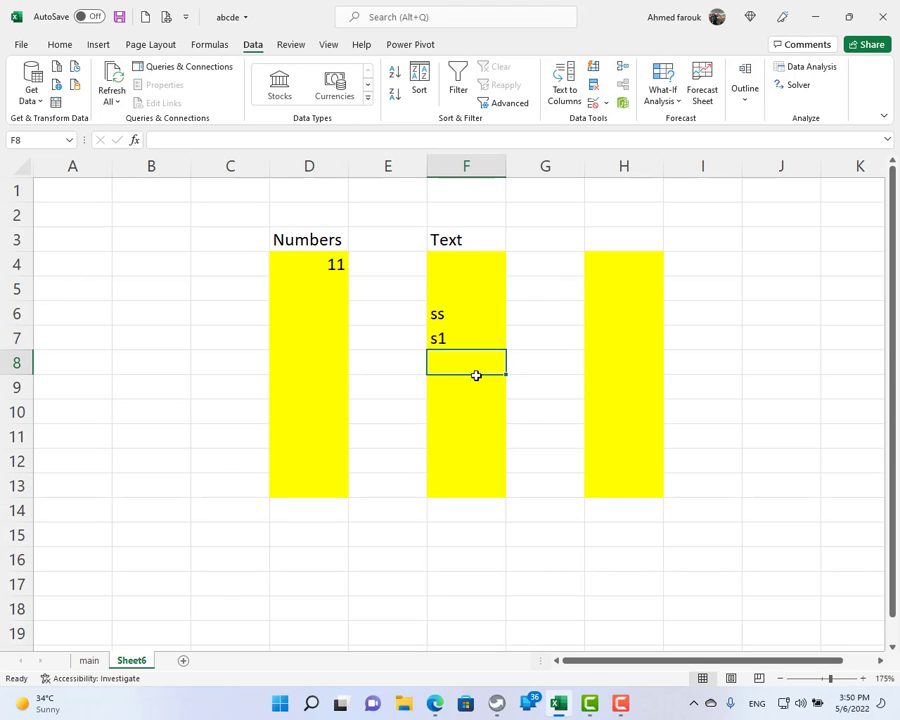
# Type the heading abcd..z in H3 and add a new sheet.
pyautogui.click(608, 235)
pyautogui.write('abcd')
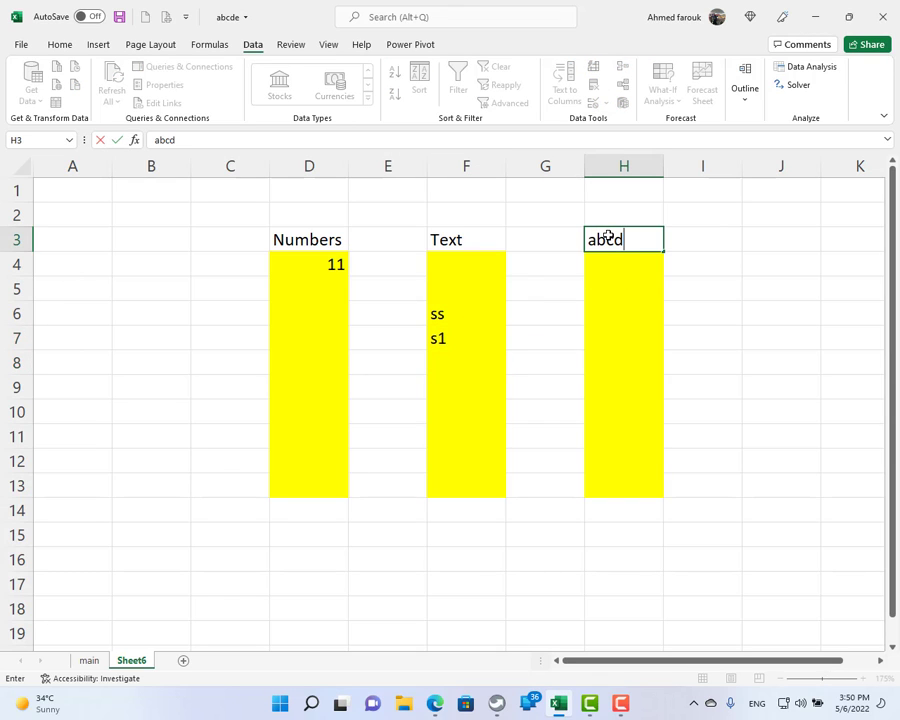
pyautogui.write('..z')
pyautogui.press('Return')
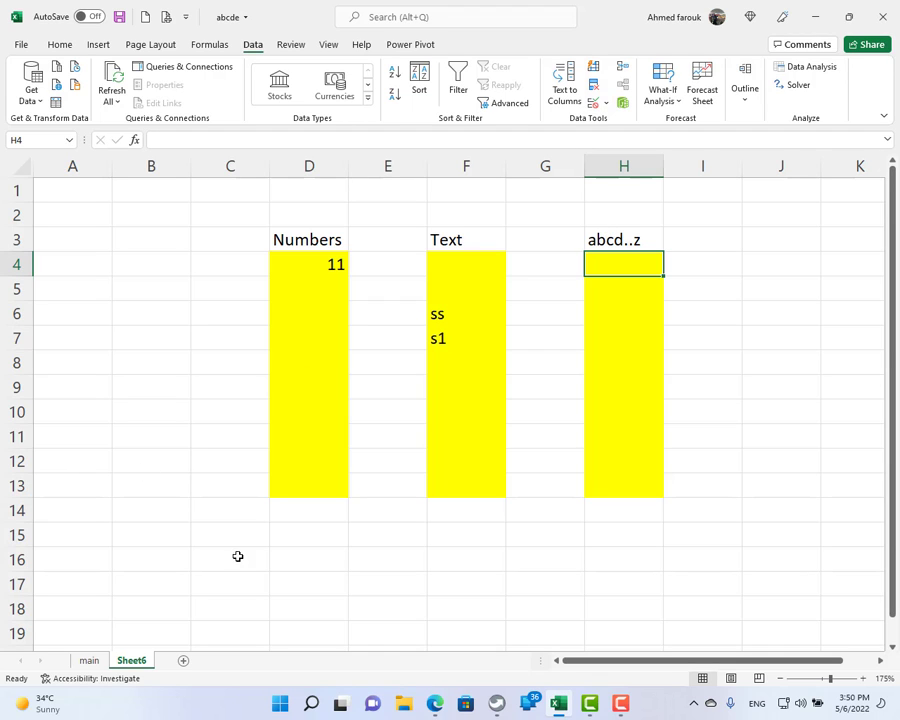
pyautogui.click(186, 659)
# Fill A2 yellow and type text in it.
pyautogui.scroll(6, 165, 418)
pyautogui.click(86, 223)
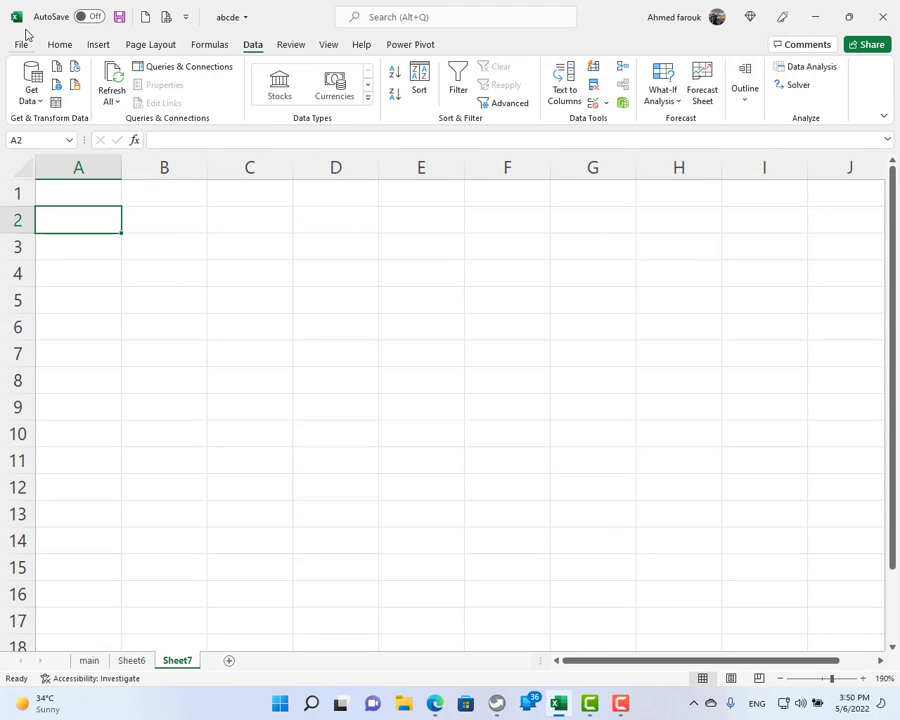
pyautogui.click(59, 44)
pyautogui.click(229, 95)
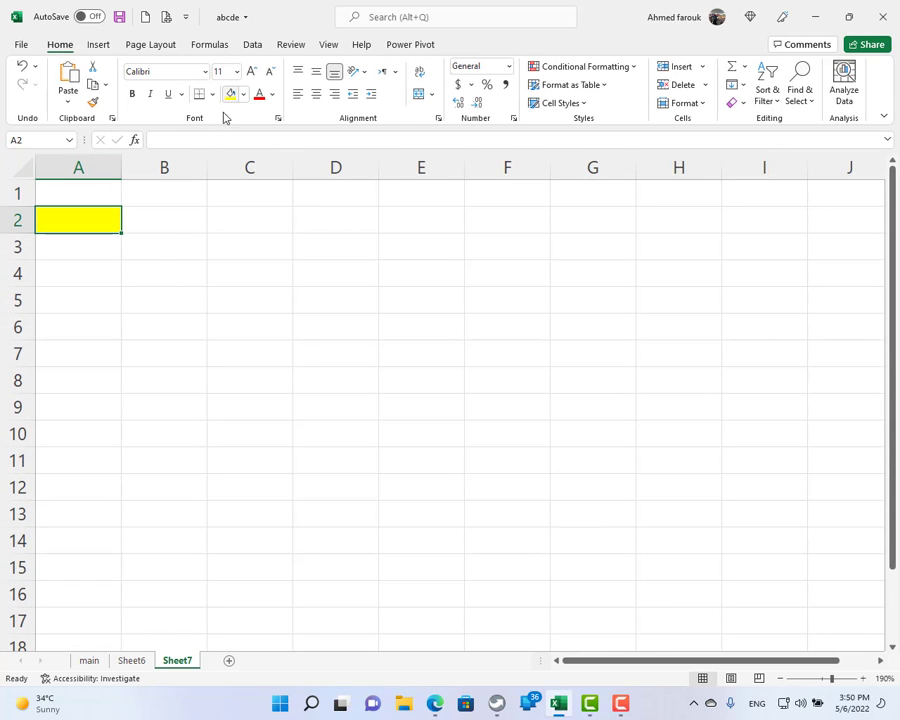
pyautogui.write('text')
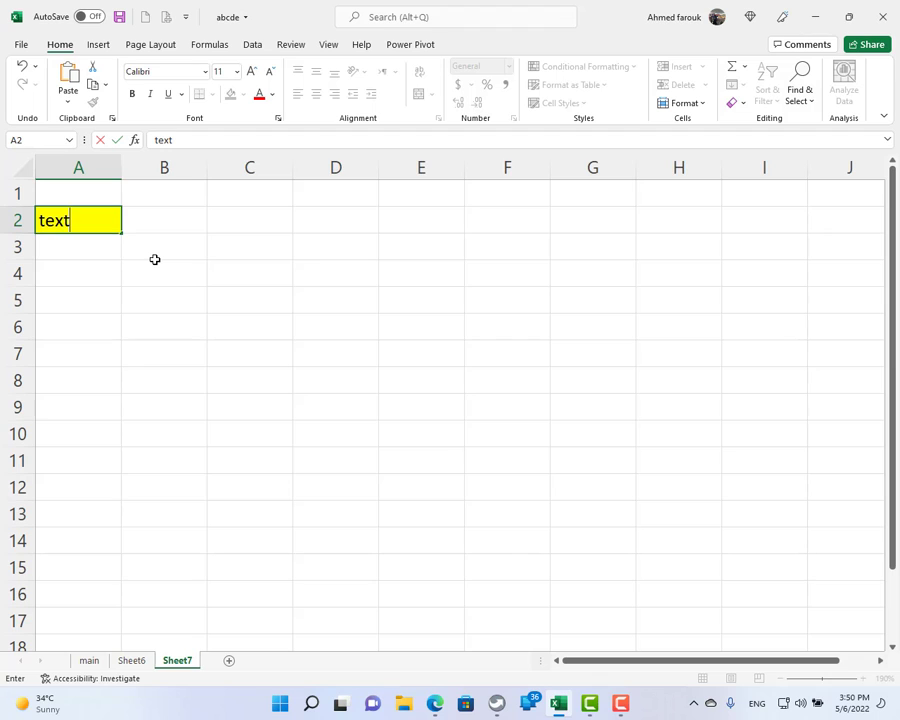
pyautogui.click(98, 272)
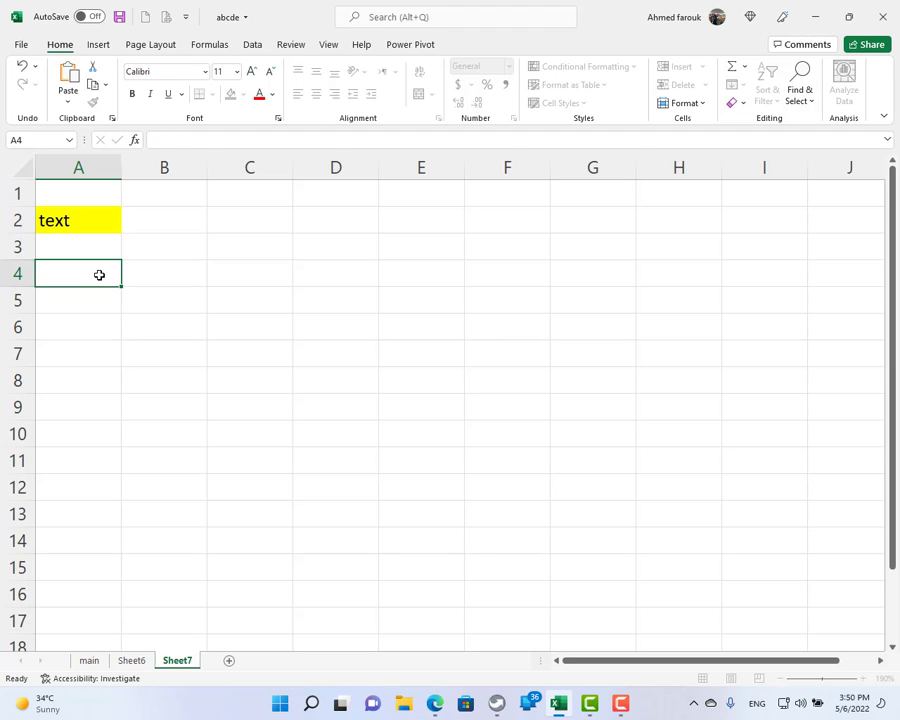
# Enter the letters t, e, x, t in A4:A7, then clear them.
pyautogui.write('t')
pyautogui.press('Return')
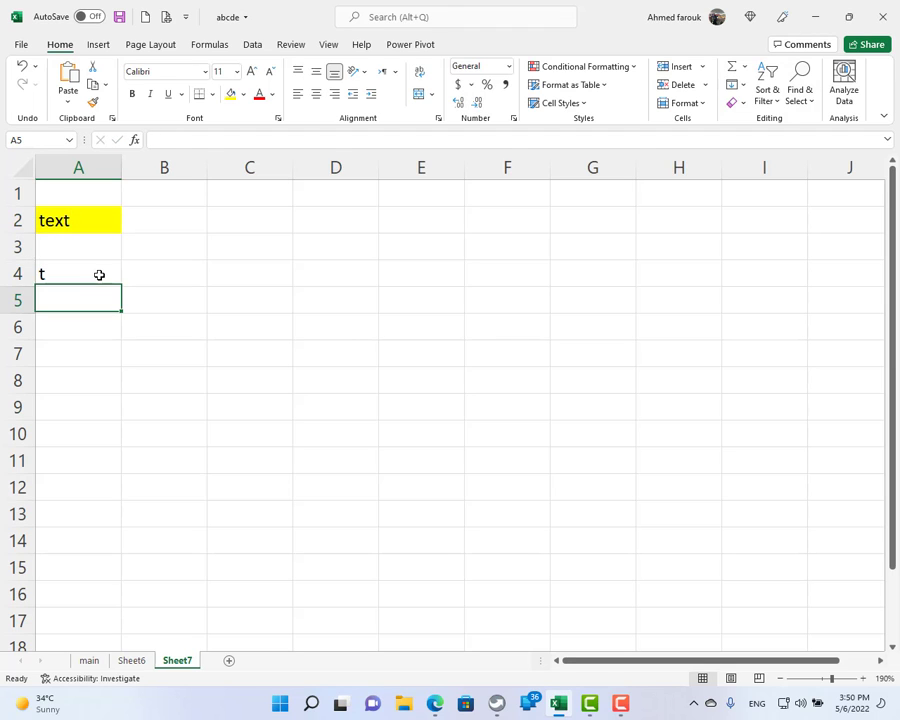
pyautogui.write('e')
pyautogui.press('Return')
pyautogui.write('x')
pyautogui.press('Return')
pyautogui.write('t')
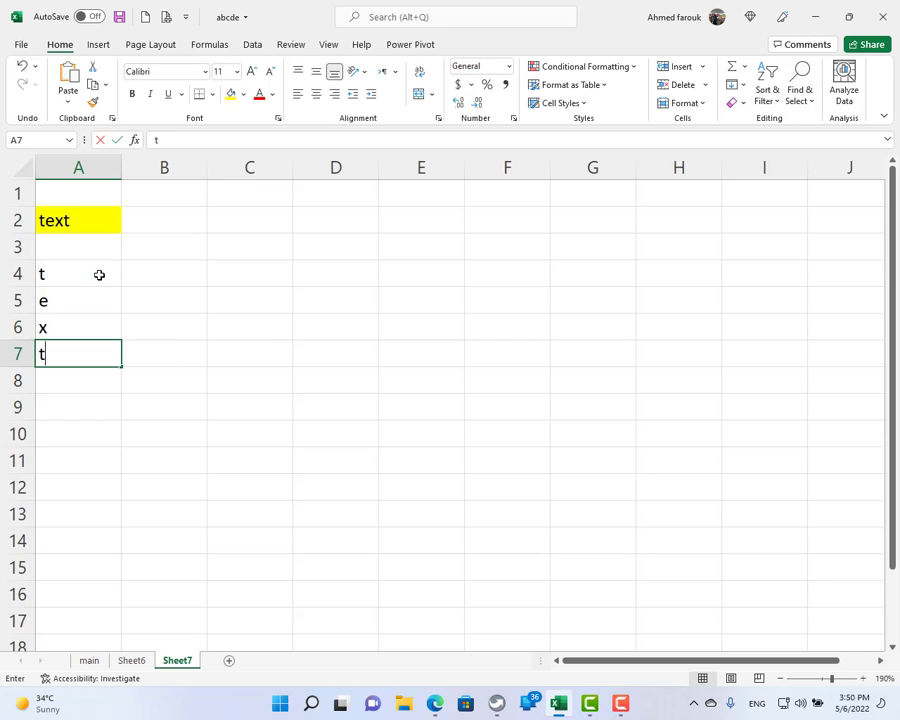
pyautogui.press('Return')
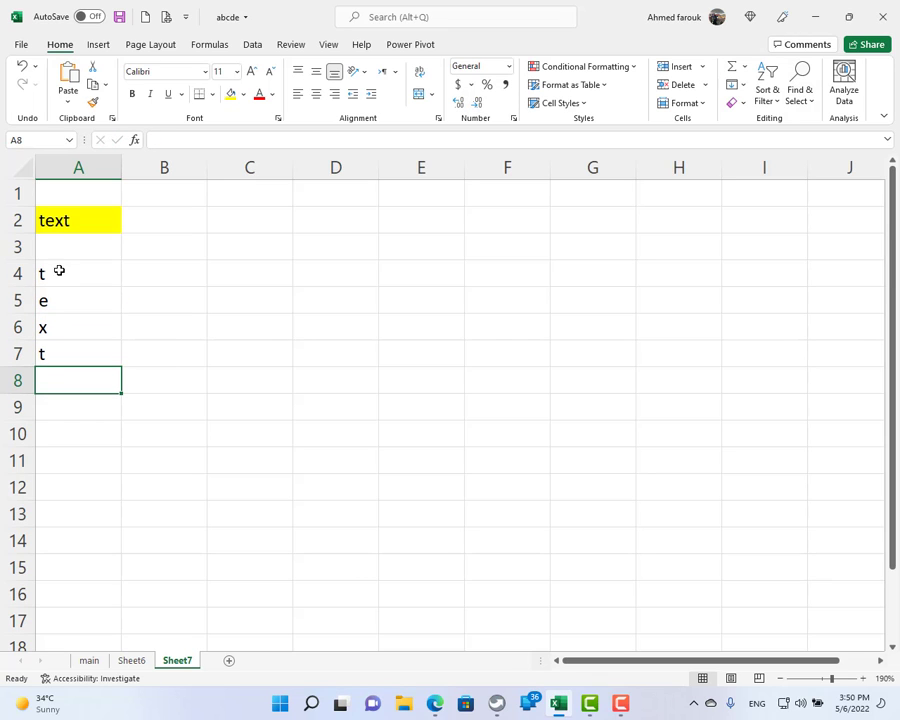
pyautogui.moveTo(60, 273); pyautogui.dragTo(64, 353)
pyautogui.press('Delete')
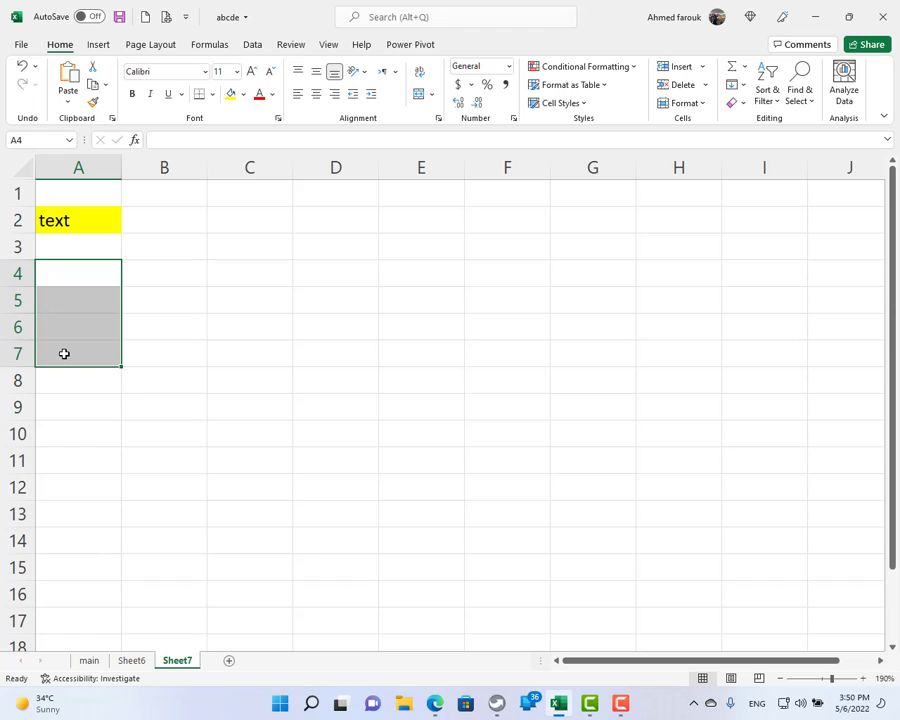
pyautogui.click(92, 246)
# List isnumber, sumproduct, search and mid down A4:A7.
pyautogui.click(89, 279)
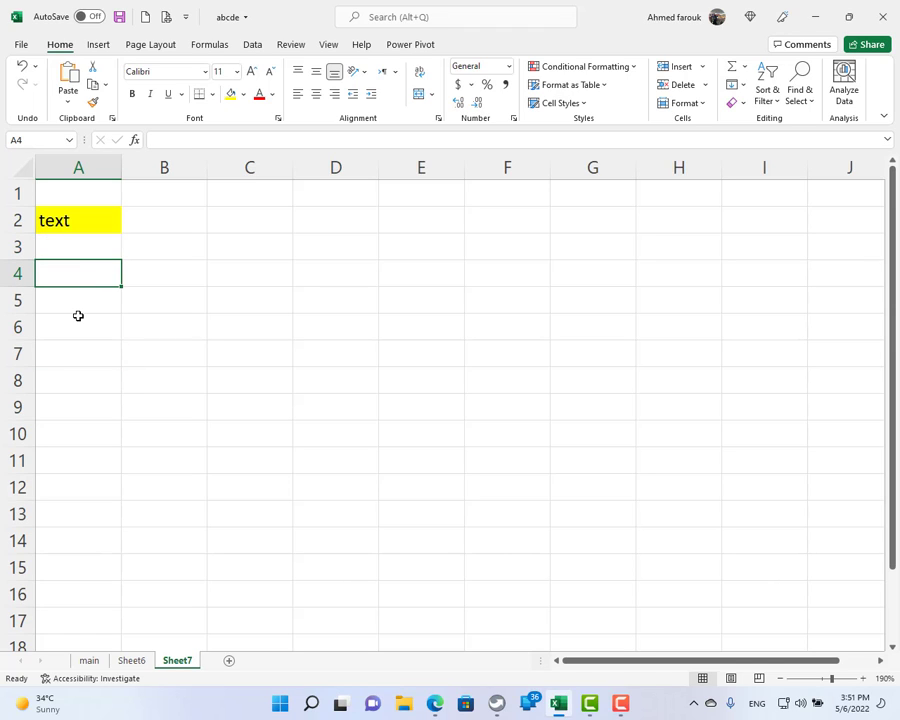
pyautogui.write('isnumber')
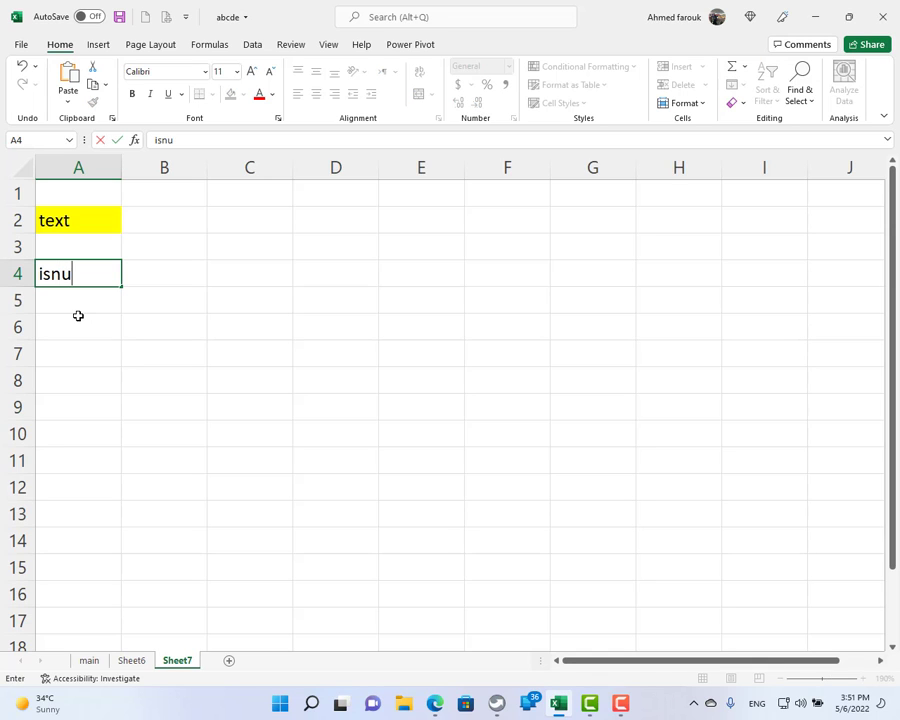
pyautogui.press('Return')
pyautogui.write('su')
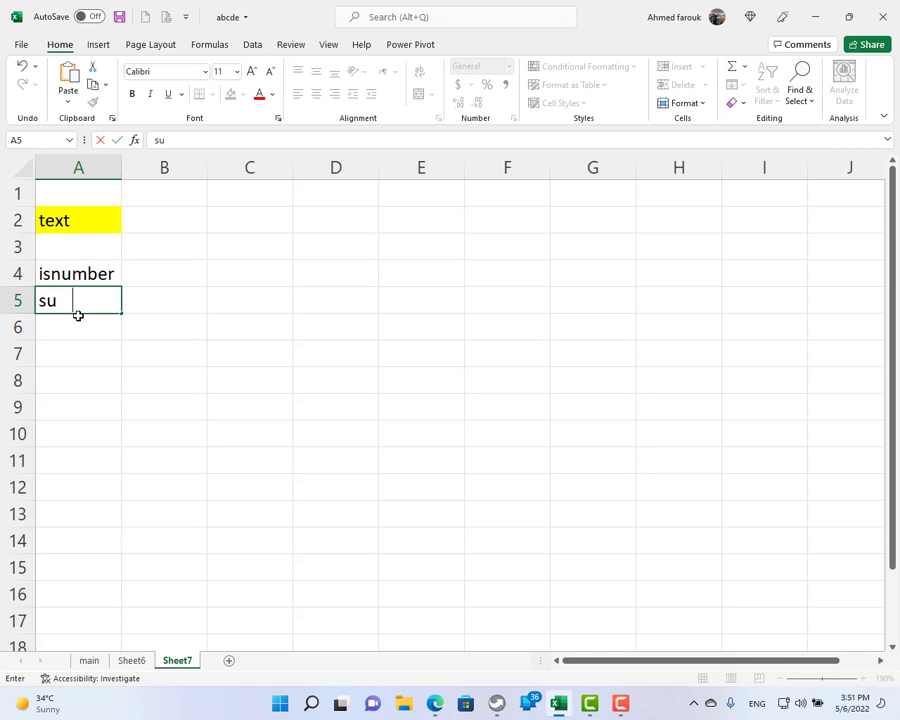
pyautogui.write('mproduct')
pyautogui.press('Return')
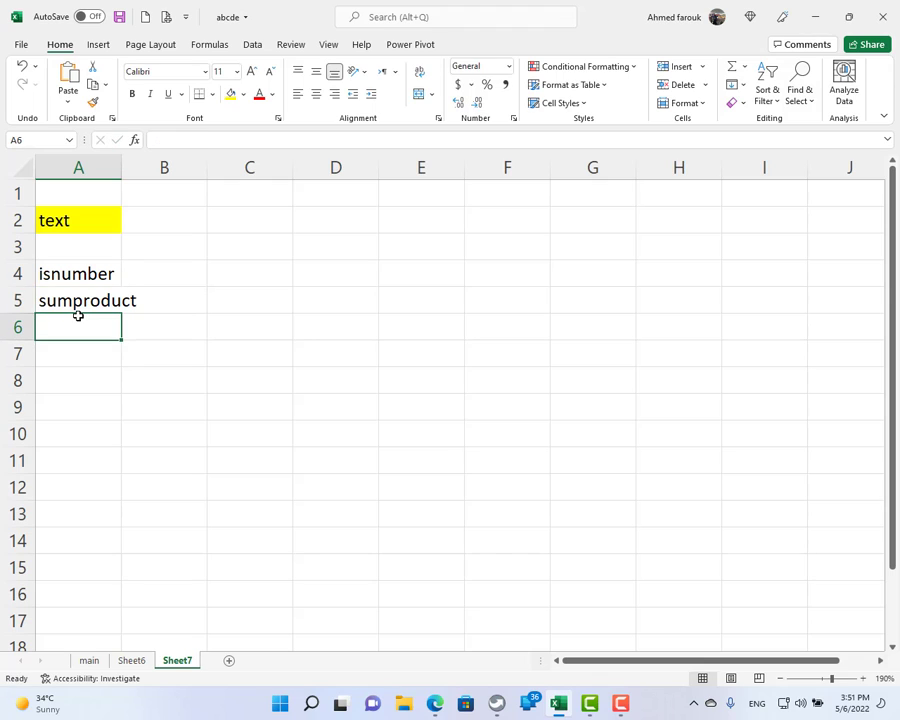
pyautogui.write('ser')
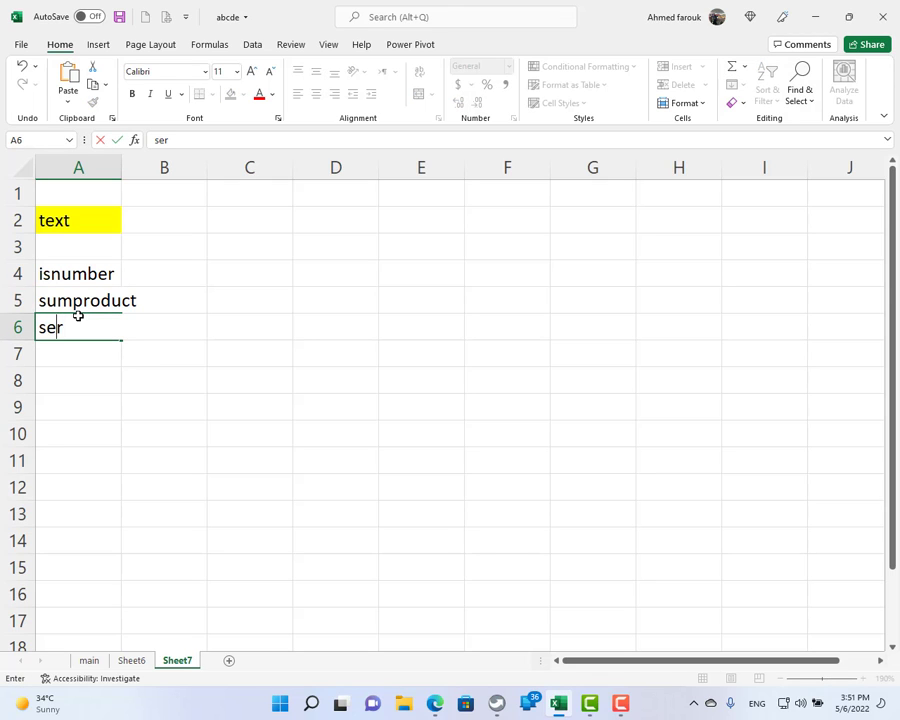
pyautogui.write('arch')
pyautogui.press('Return')
pyautogui.write('mid')
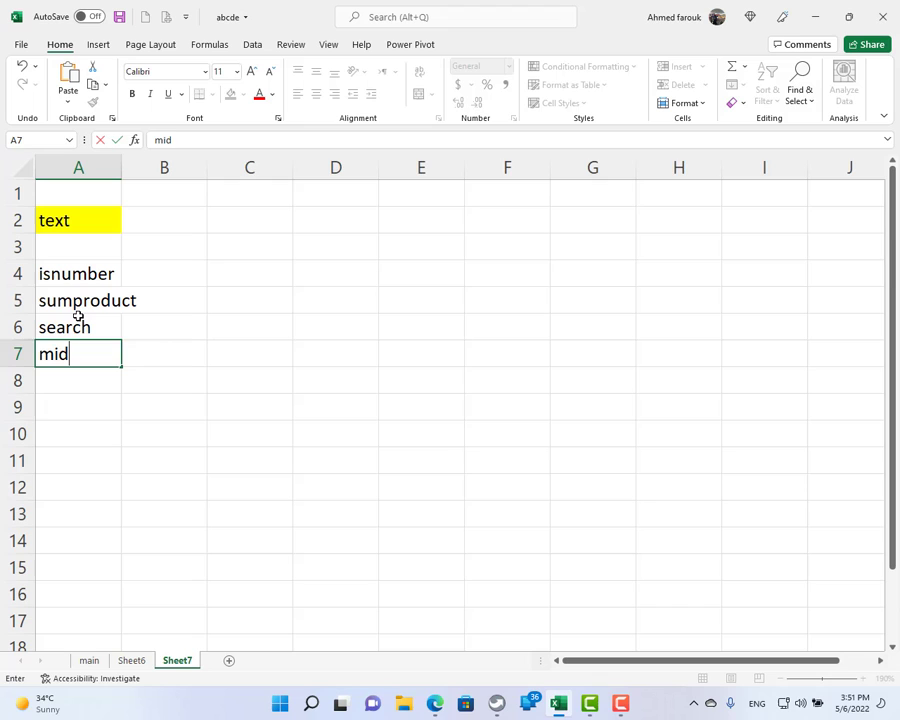
pyautogui.press('Return')
# Add len, indirect and row below them and autofit column A.
pyautogui.write('len')
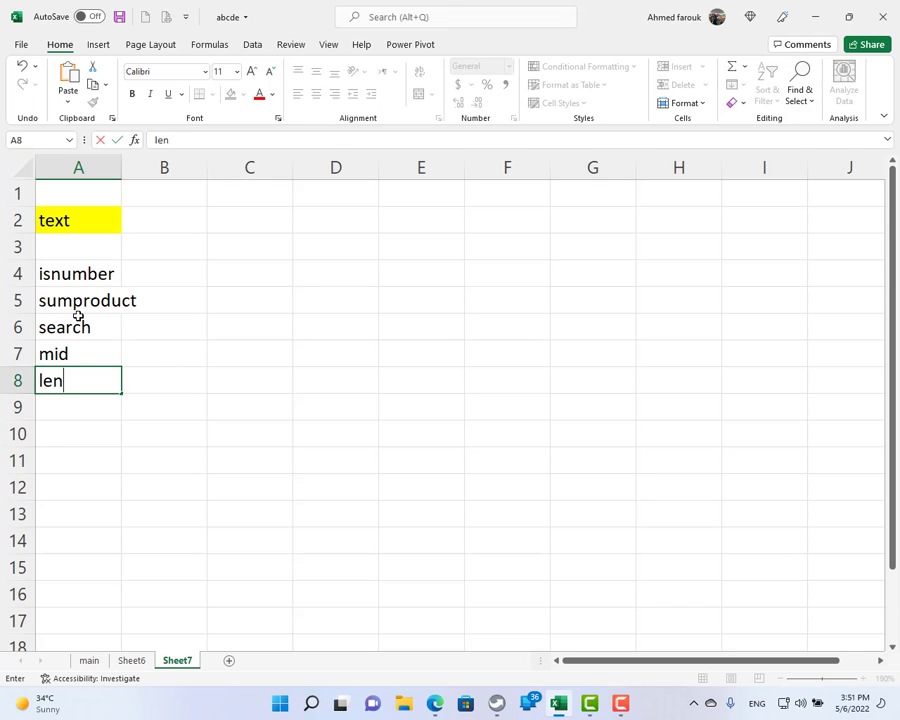
pyautogui.press('Return')
pyautogui.write('indirect')
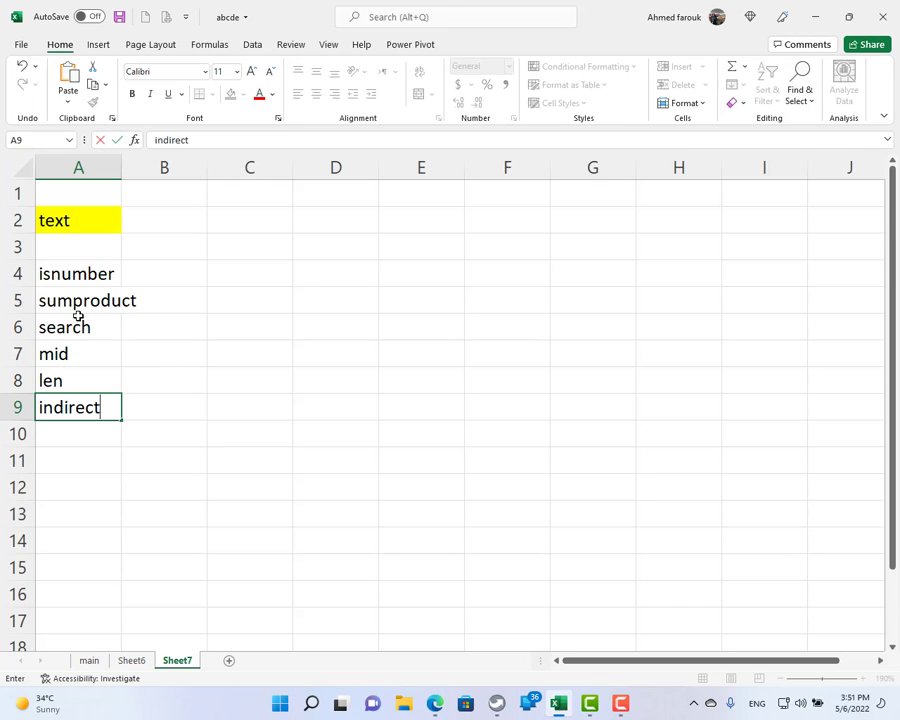
pyautogui.press('Return')
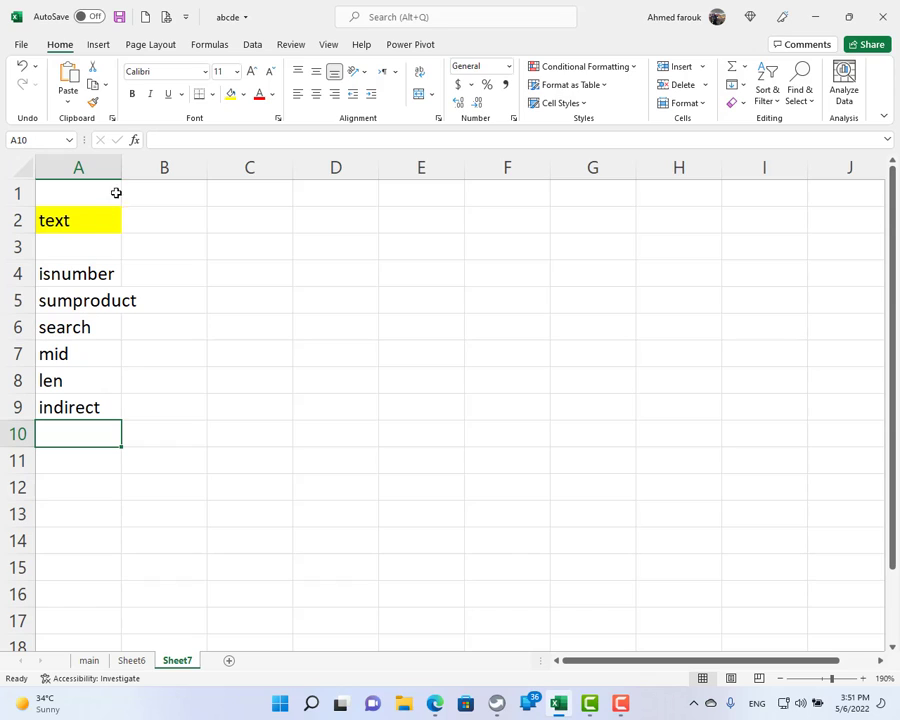
pyautogui.doubleClick(120, 163)
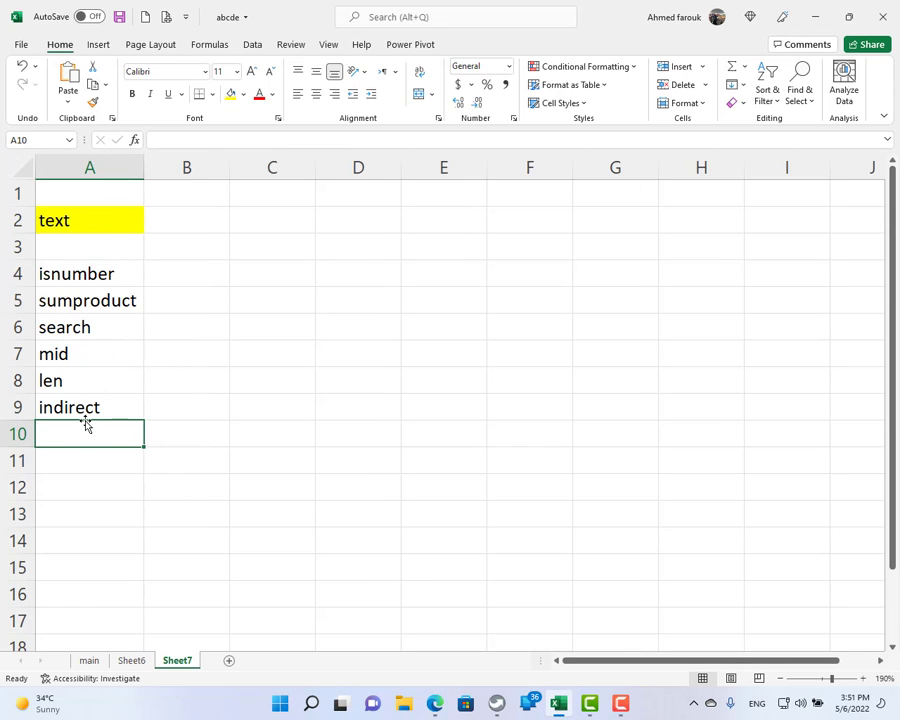
pyautogui.write('row')
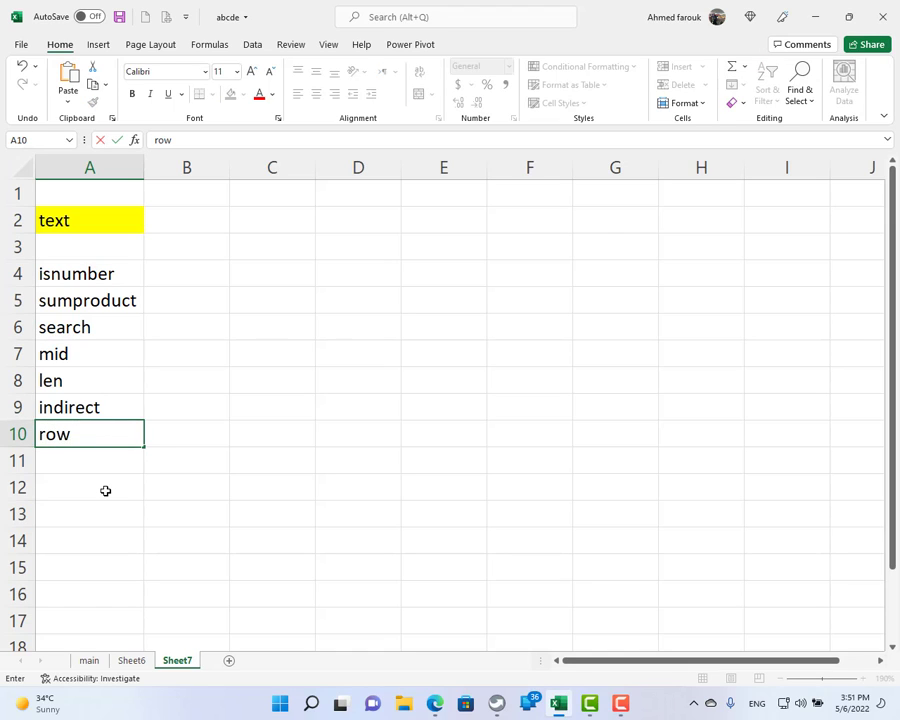
pyautogui.click(105, 490)
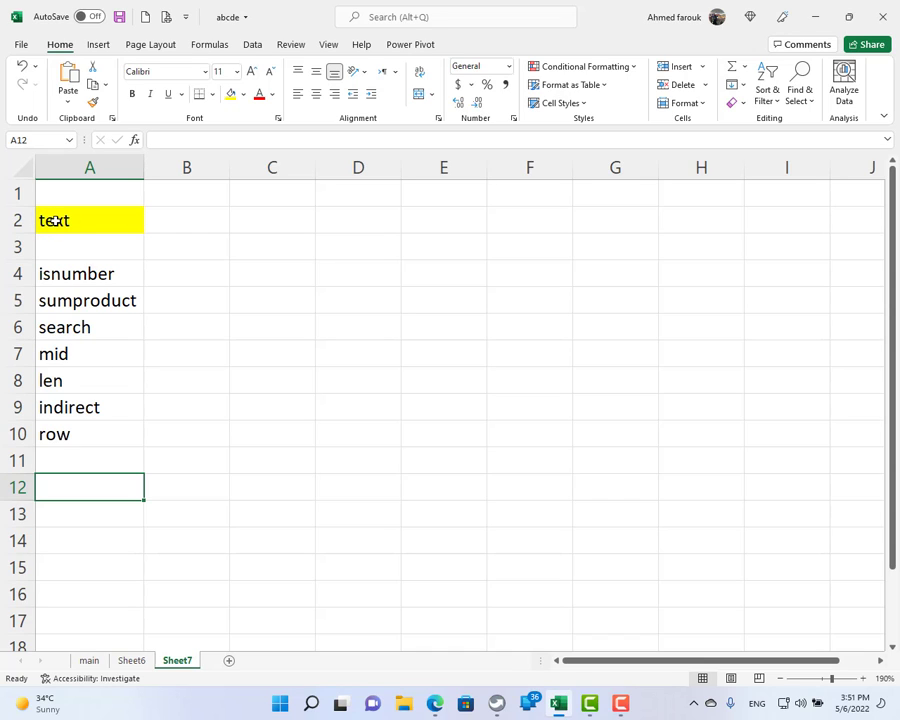
# Enter =INDIRECT("1:"&LEN(A2)) in A12 and select the result.
pyautogui.write('=in')
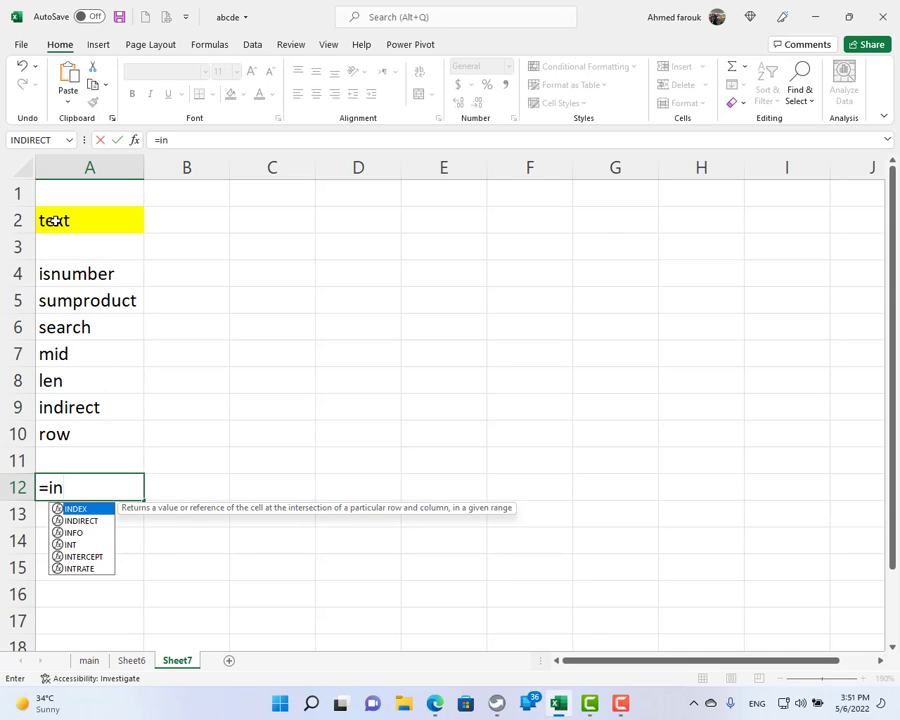
pyautogui.press('Down')
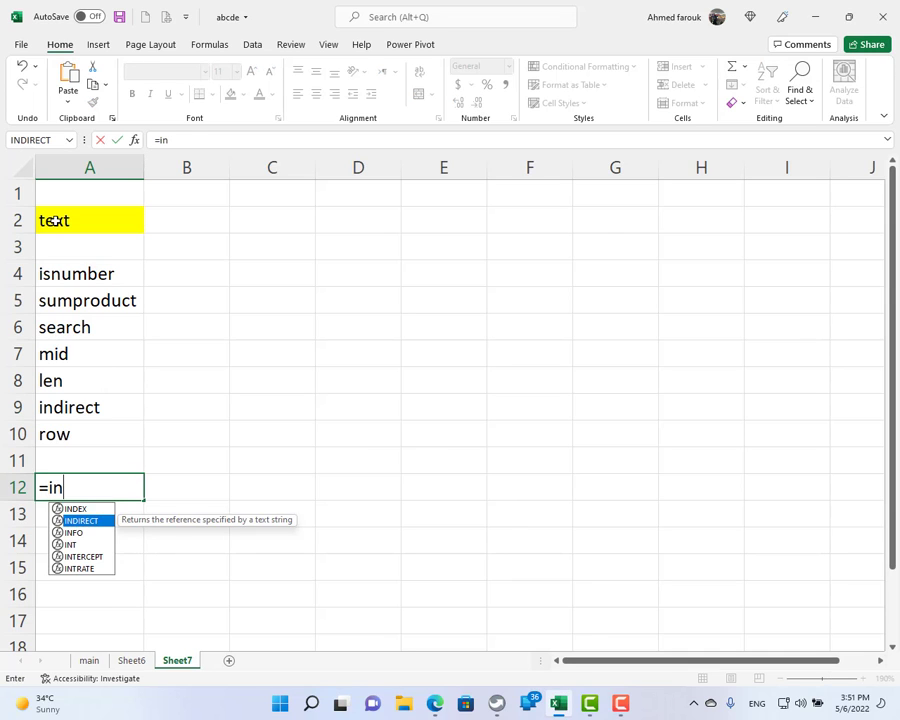
pyautogui.press('Tab')
pyautogui.write(')')
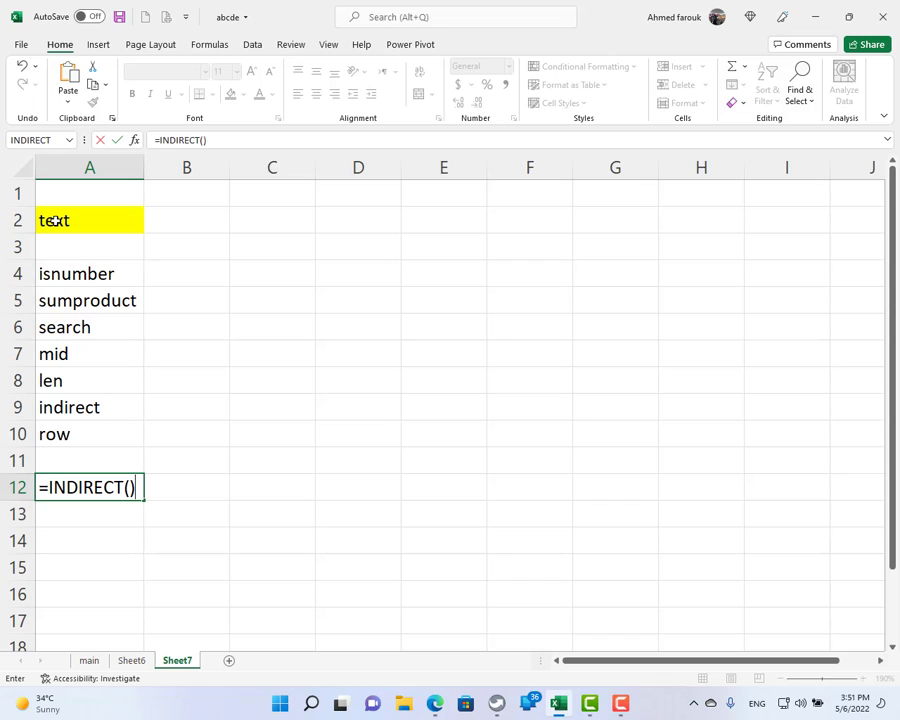
pyautogui.write('"1:')
pyautogui.press('BackSpace')
pyautogui.press('BackSpace')
pyautogui.press('BackSpace')
pyautogui.press('BackSpace')
pyautogui.write('"1')
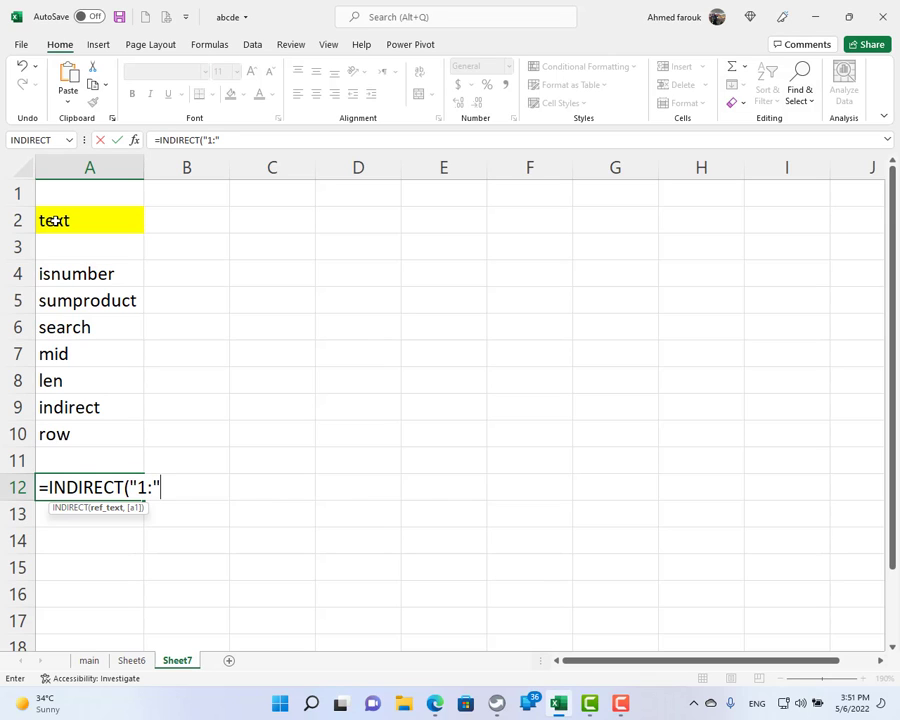
pyautogui.write(':"&len(')
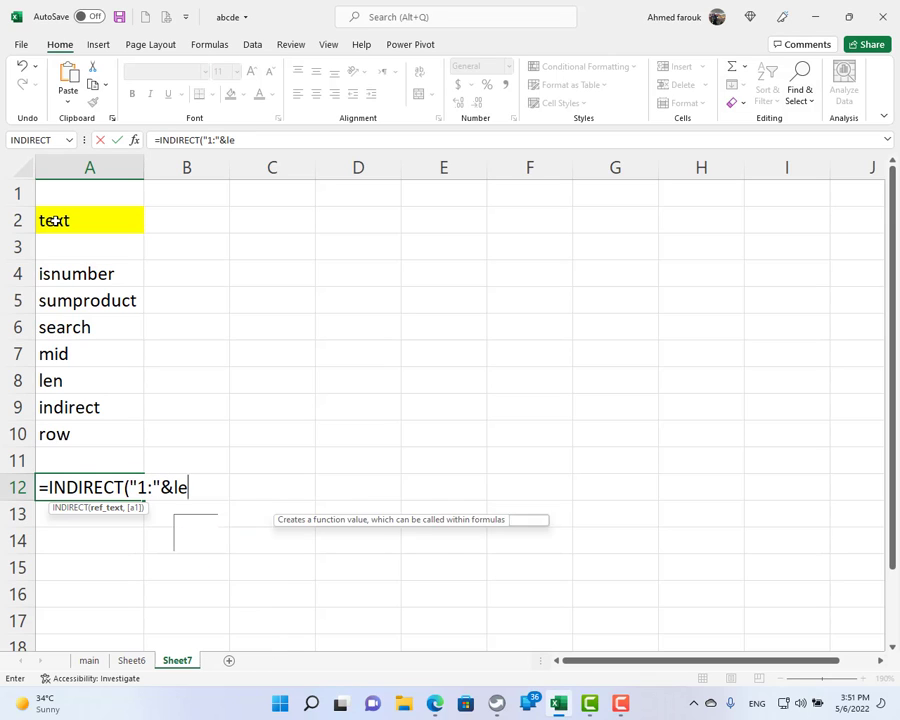
pyautogui.click(54, 220)
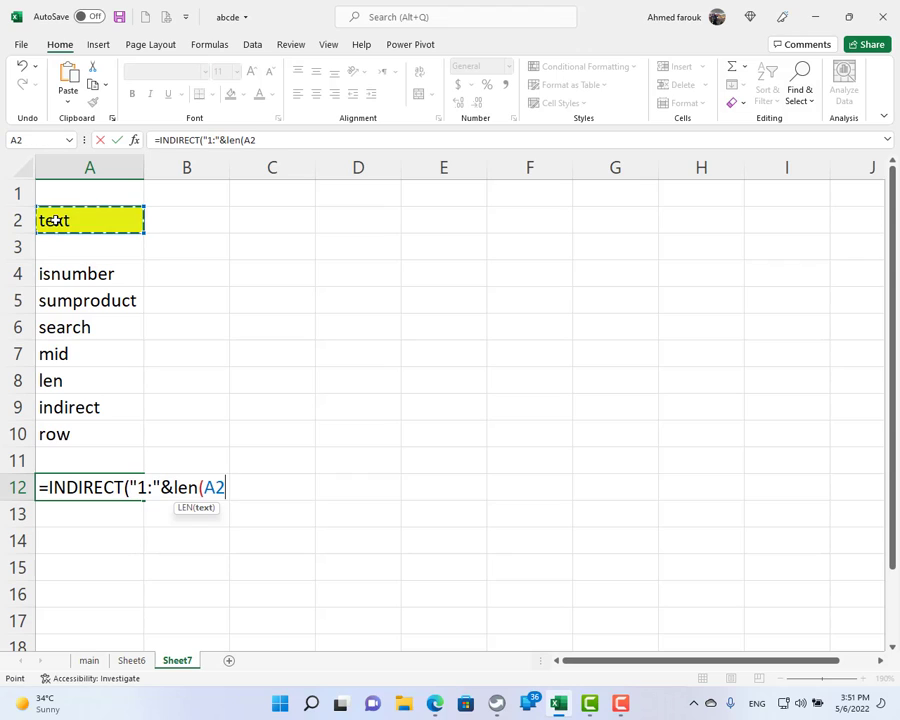
pyautogui.write(')')
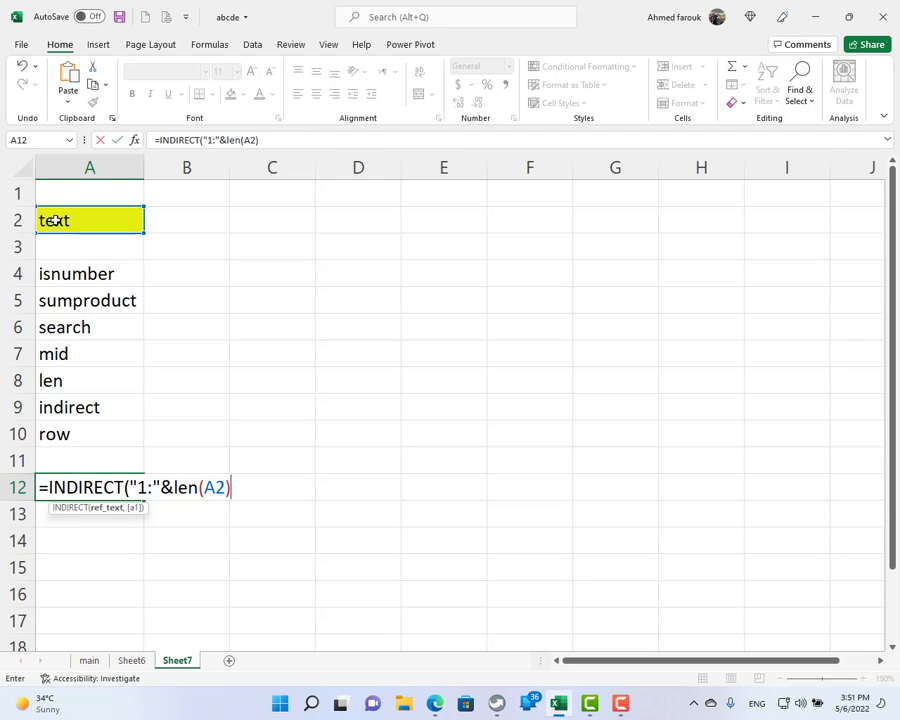
pyautogui.write(')')
pyautogui.press('Return')
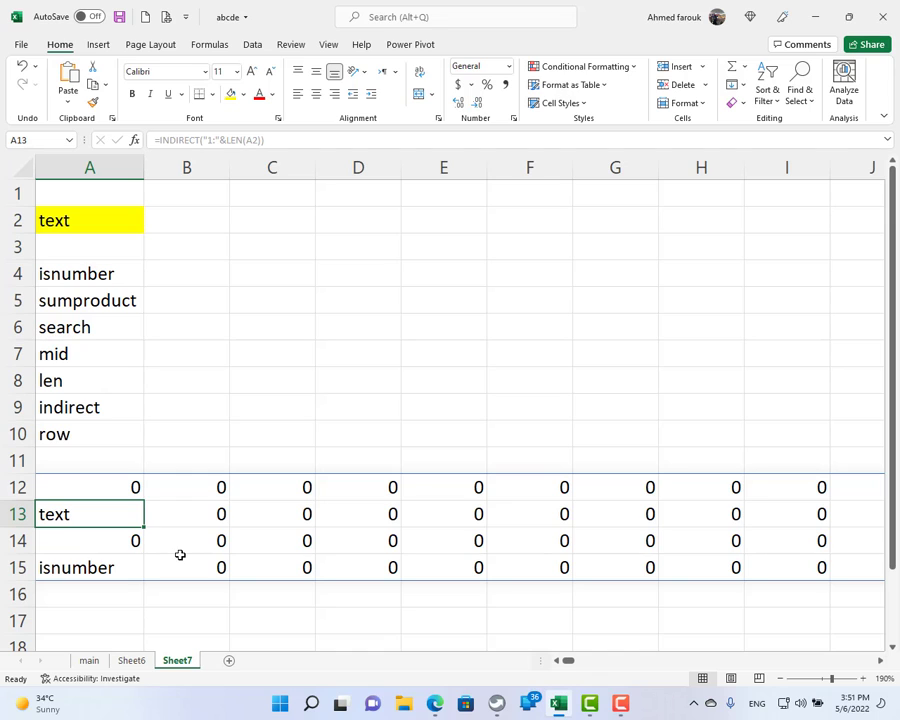
pyautogui.click(130, 485)
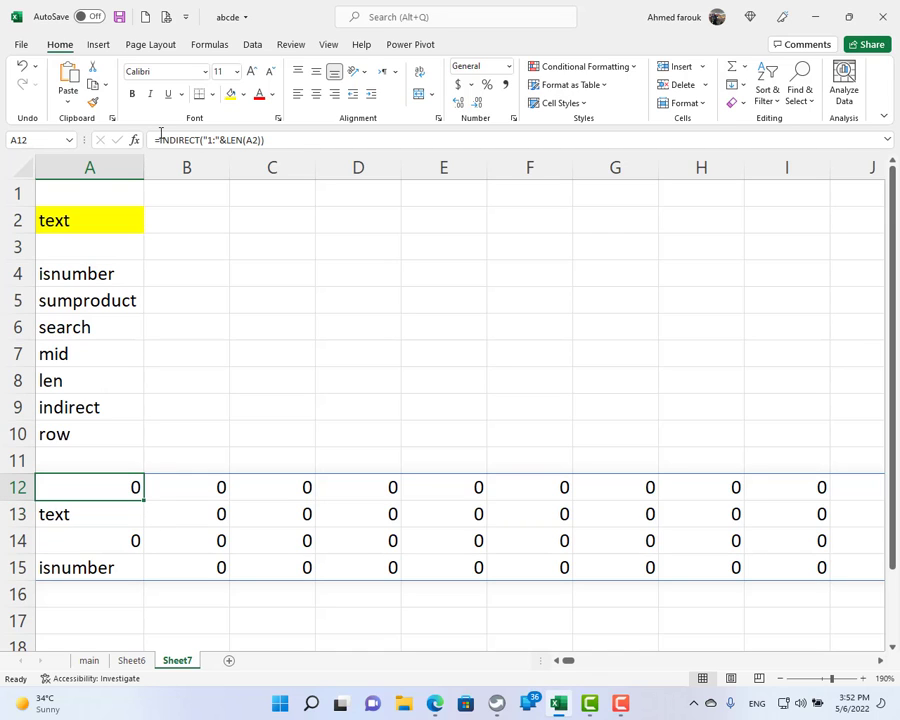
# Wrap the A12 formula in ROW() and move its 1–4 results to C2.
pyautogui.click(160, 139)
pyautogui.write('row')
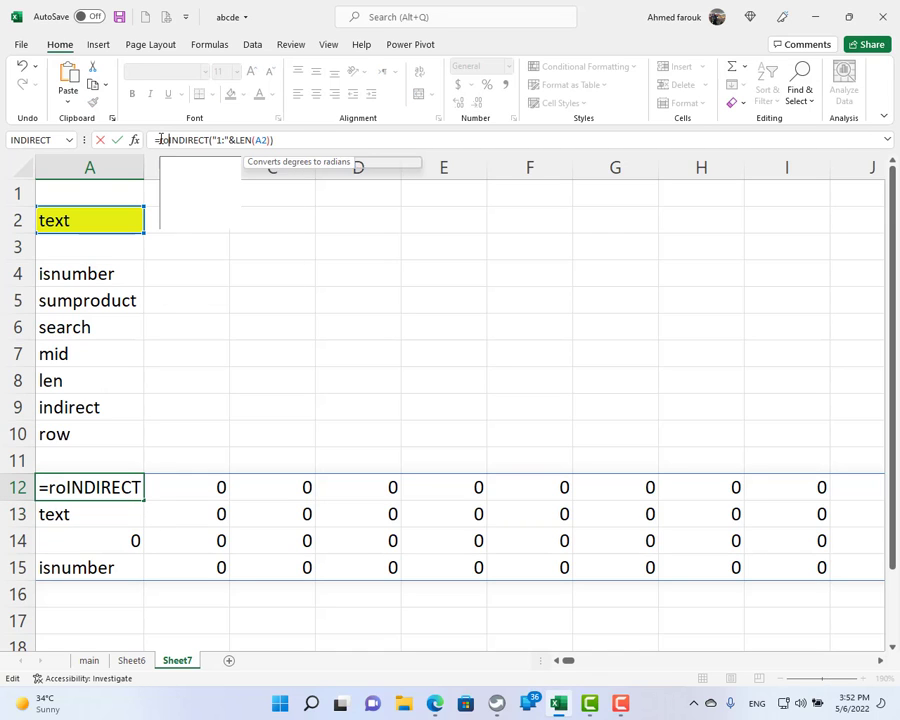
pyautogui.press('Tab')
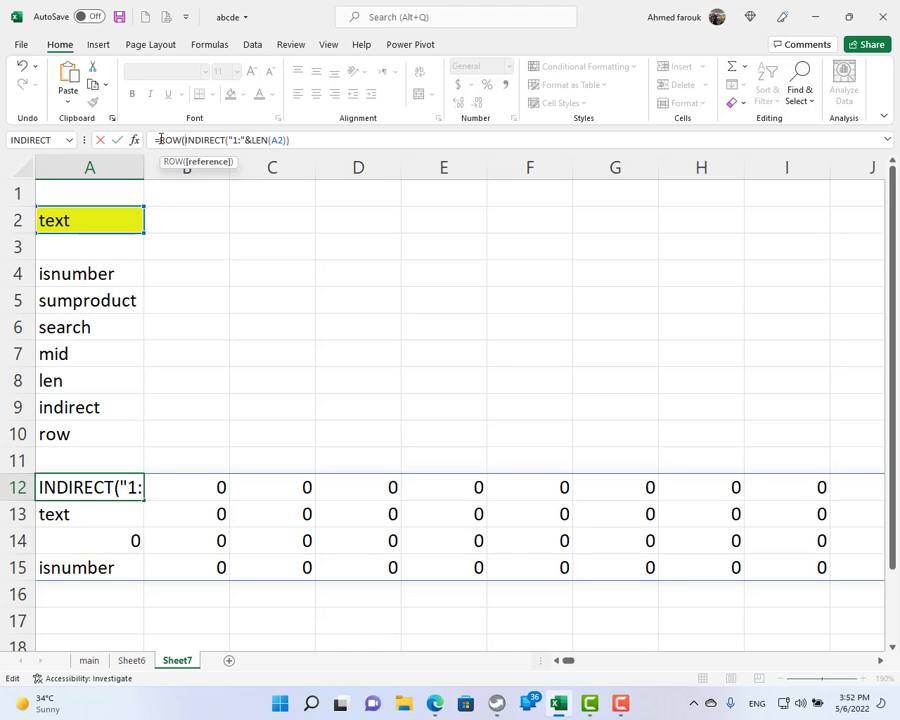
pyautogui.press('Return')
pyautogui.press('Return')
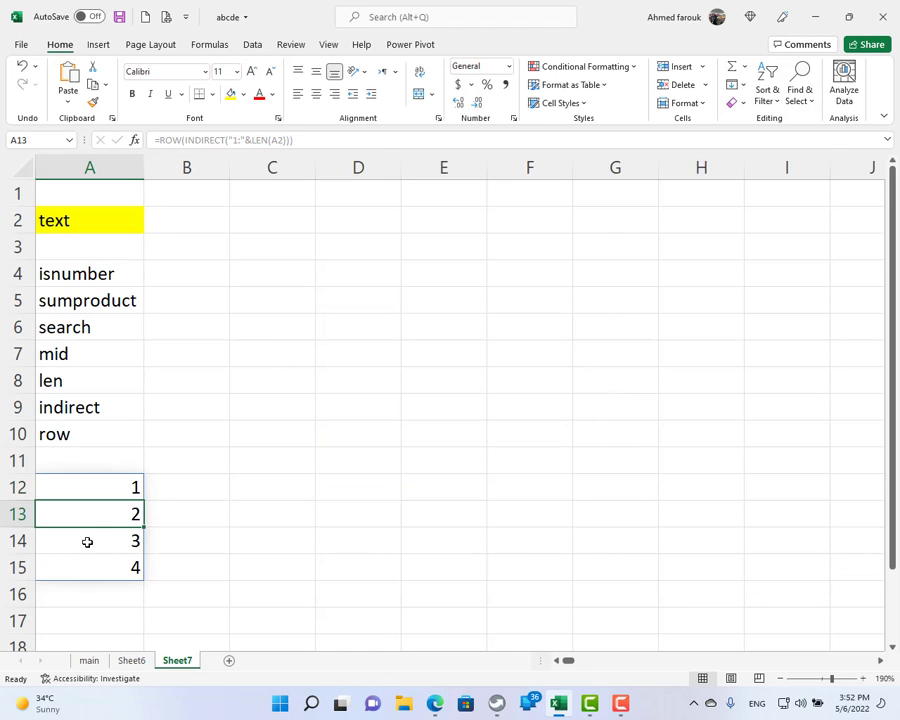
pyautogui.click(106, 486)
pyautogui.moveTo(112, 479); pyautogui.dragTo(301, 223)
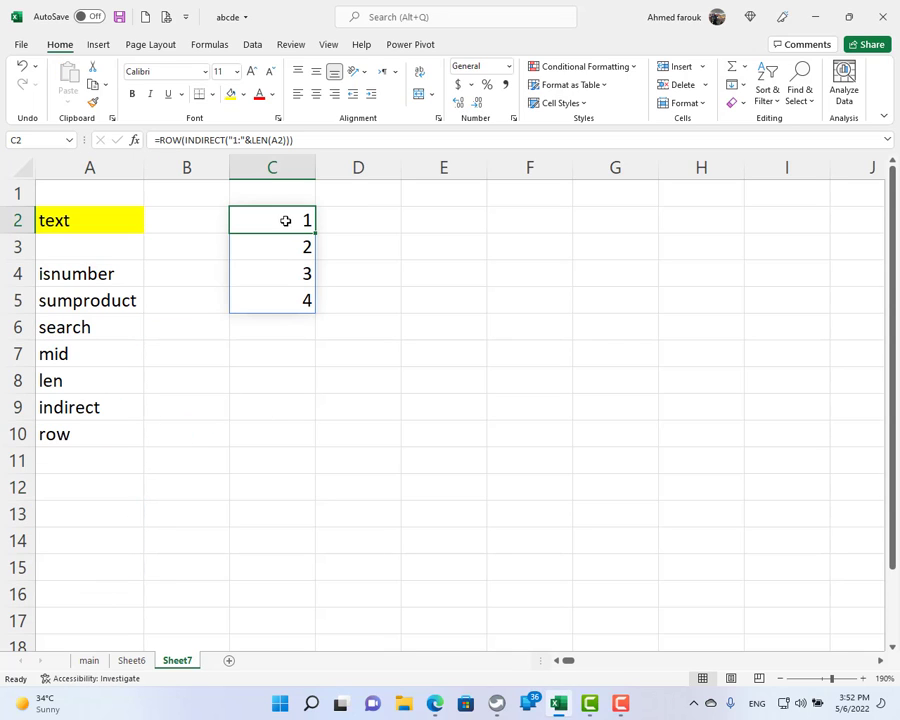
# Change A2 to try, then to a five-letter name, and select the updated C2 list.
pyautogui.click(108, 229)
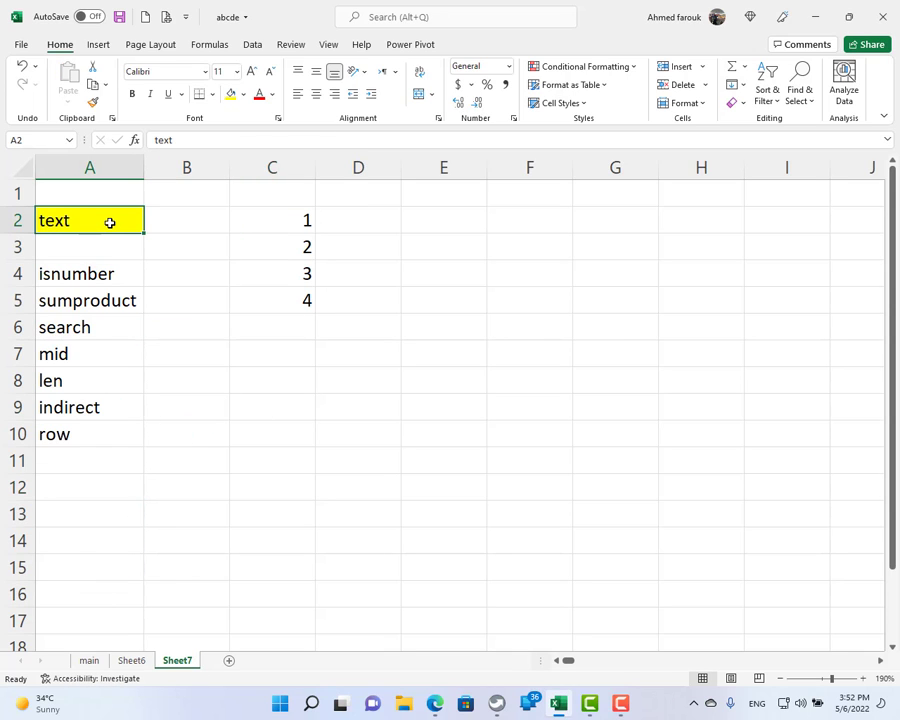
pyautogui.write('try')
pyautogui.press('Return')
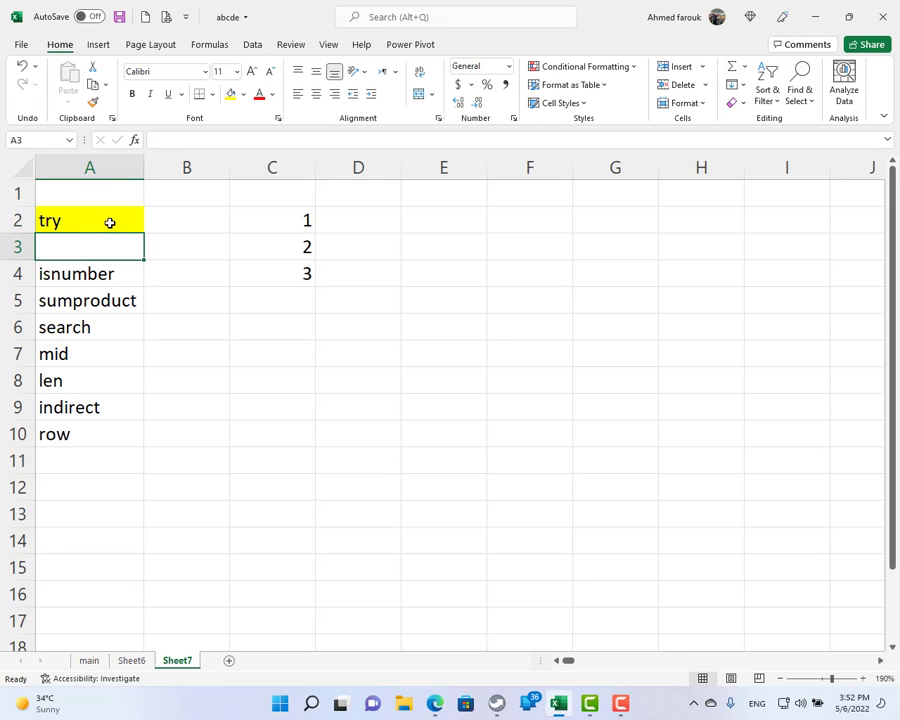
pyautogui.click(110, 223)
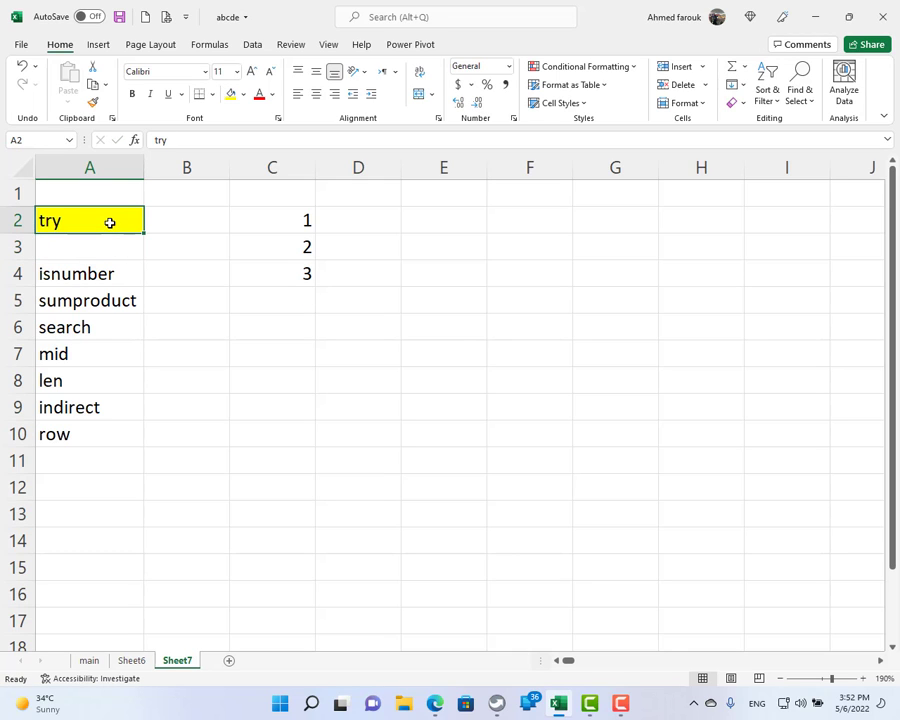
pyautogui.write('ahmed')
pyautogui.press('Return')
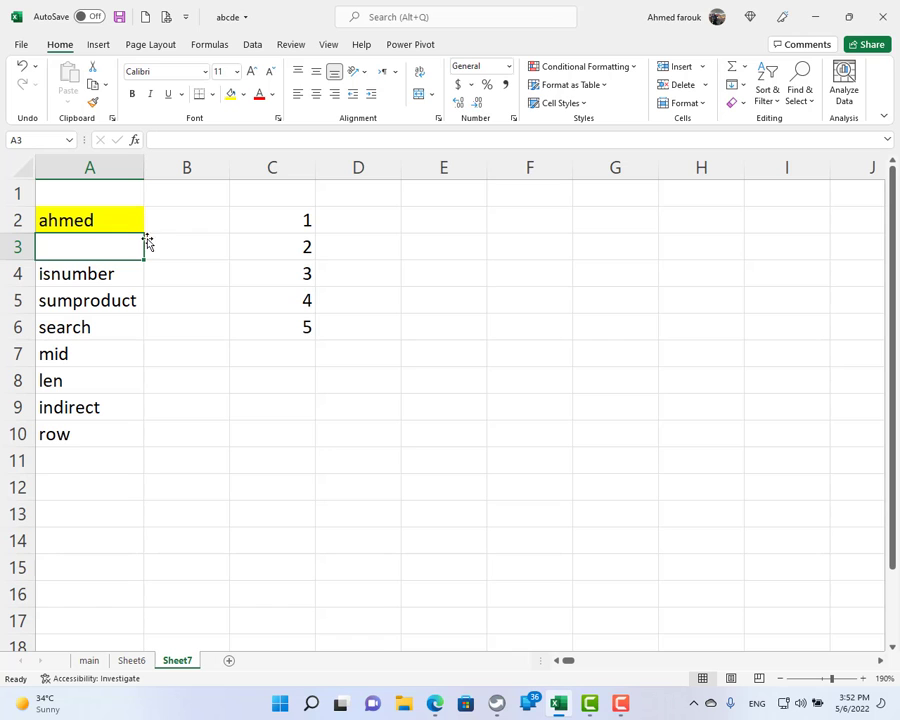
pyautogui.click(273, 220)
pyautogui.hotkey('ctrl', 'shift', 'Down')
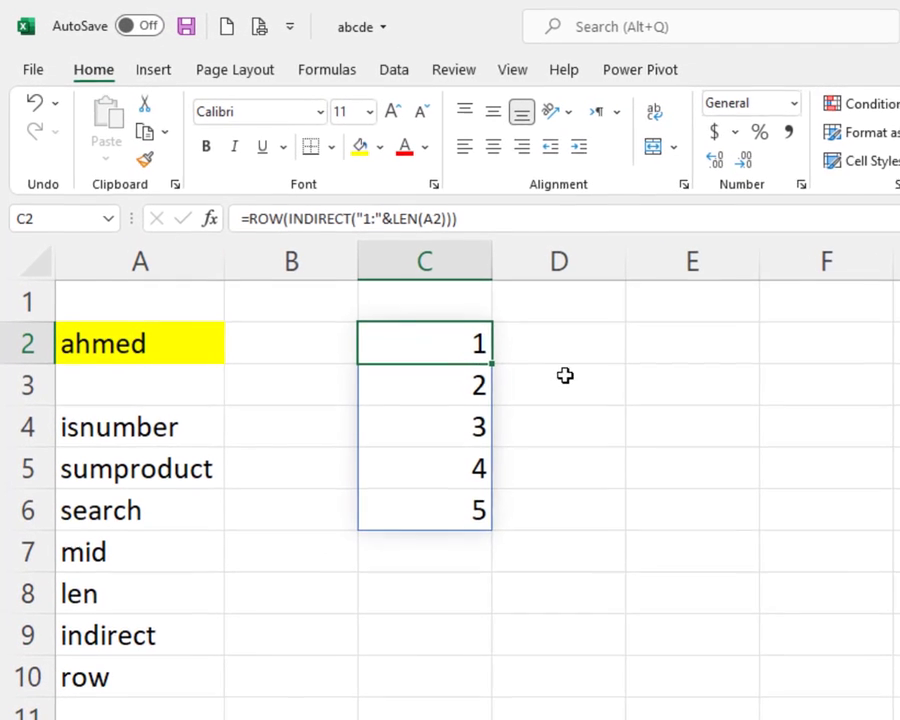
# Wrap C2's formula in MID, using A2 as the text and length 1, to split letters.
pyautogui.click(253, 218)
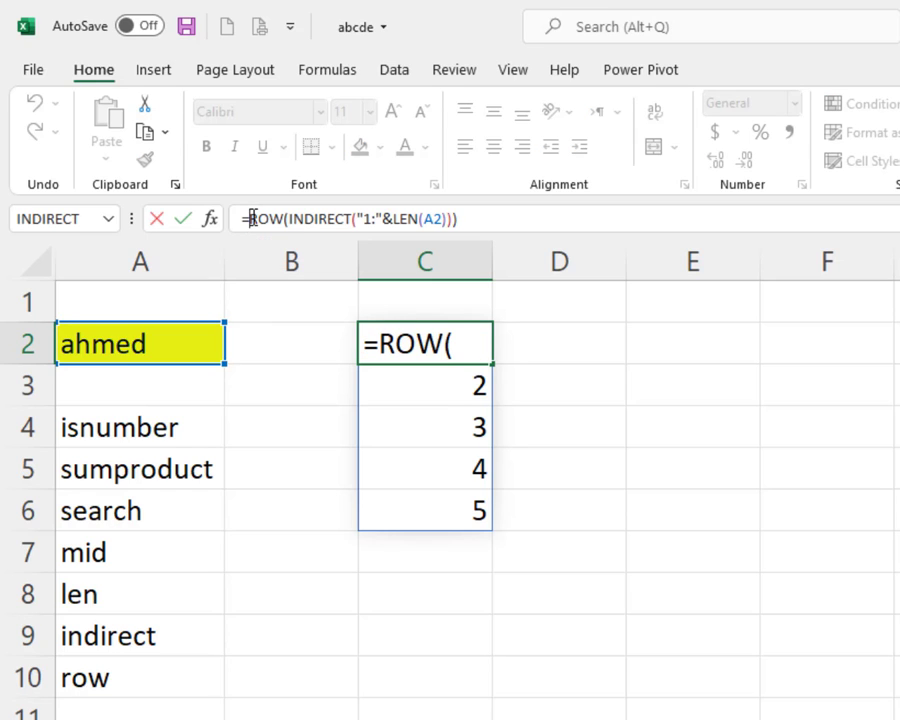
pyautogui.write('mid')
pyautogui.press('Tab')
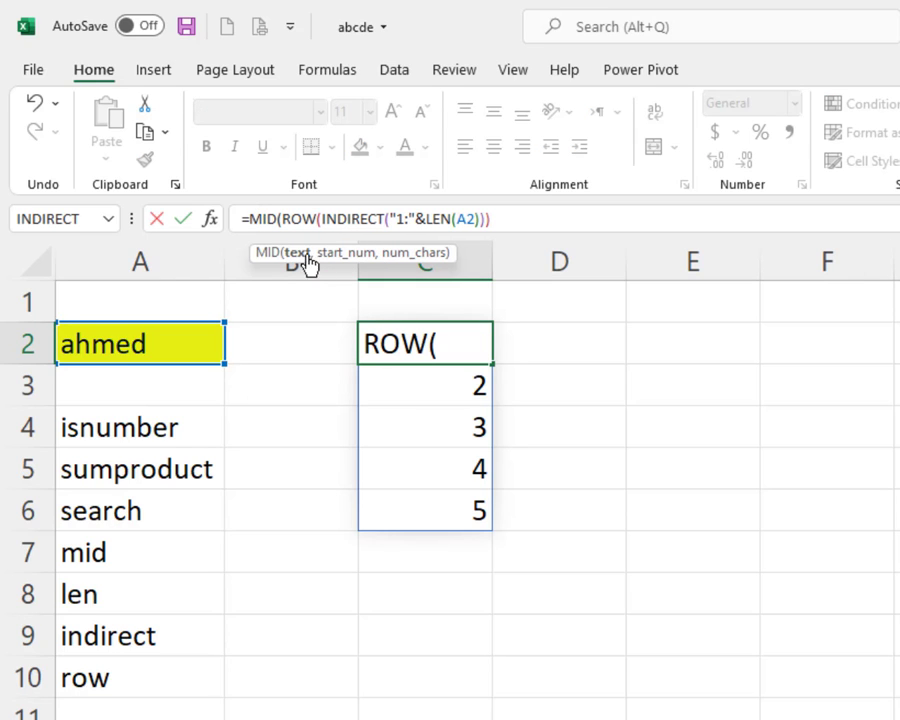
pyautogui.click(157, 338)
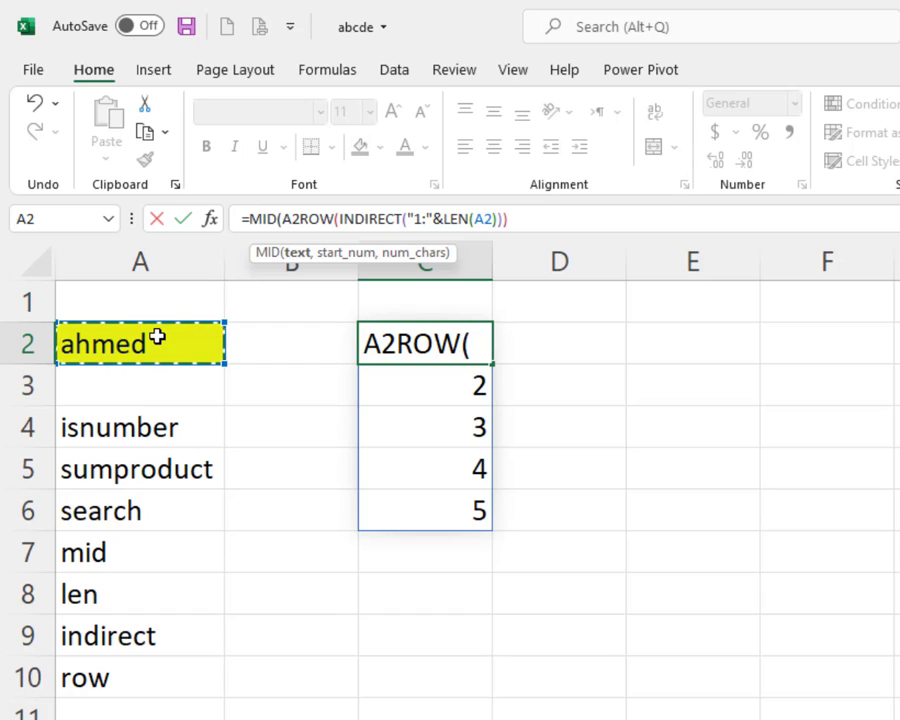
pyautogui.write(',')
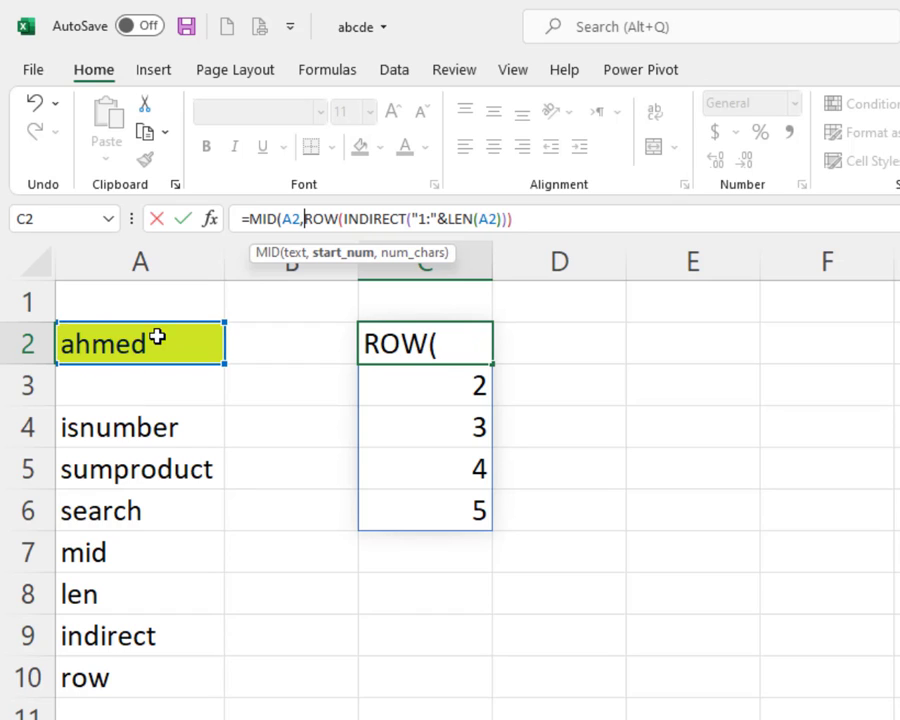
pyautogui.click(540, 220)
pyautogui.write(',')
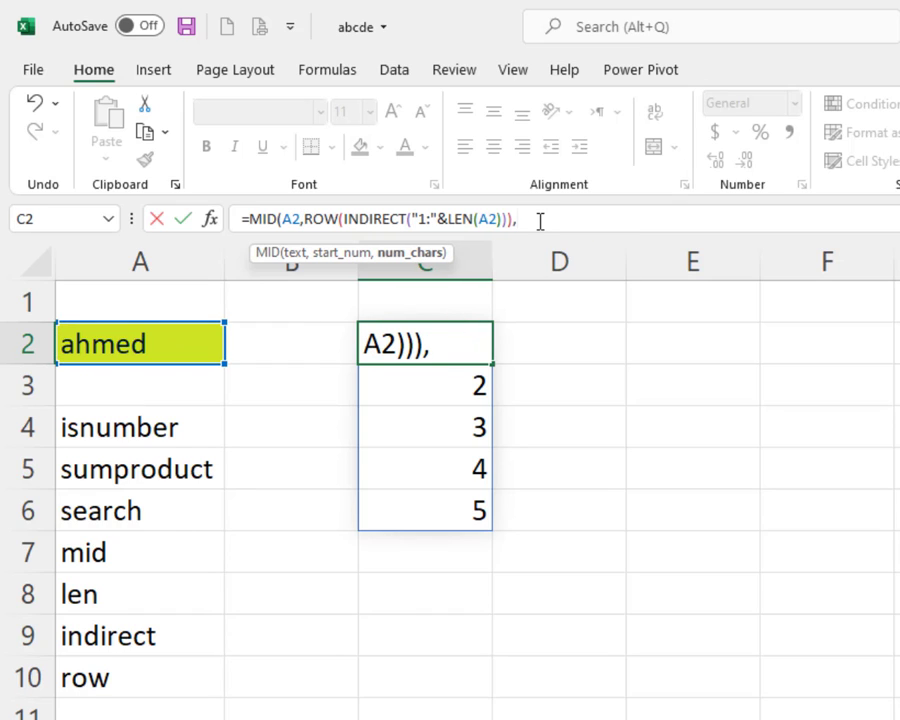
pyautogui.write('1')
pyautogui.press('Return')
pyautogui.press('Return')
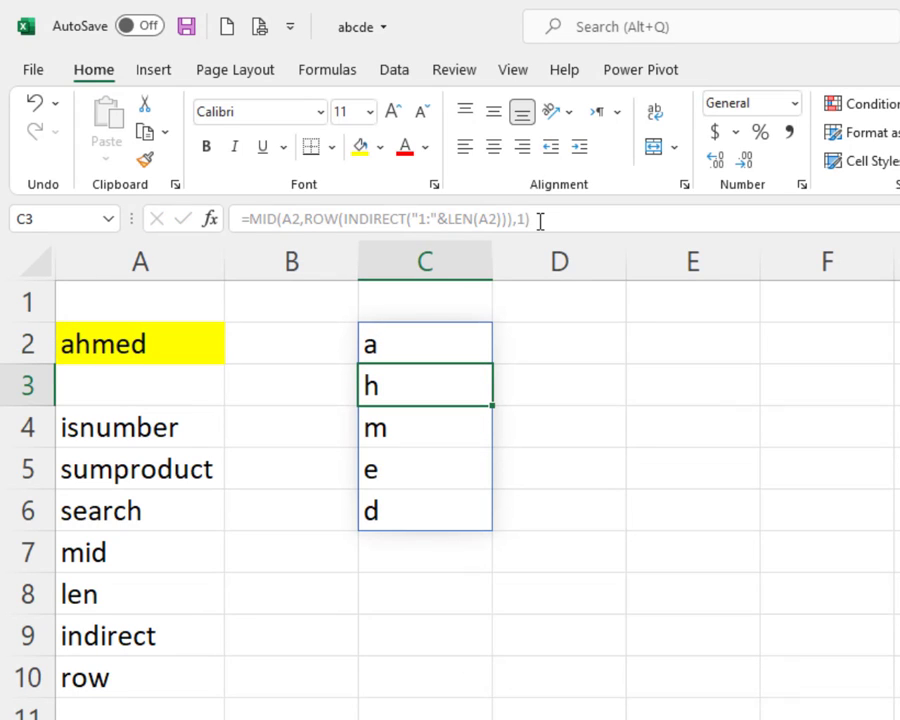
# Replace the word in A2 with 'whatever' and select C2 to check the spilled letters.
pyautogui.click(125, 344)
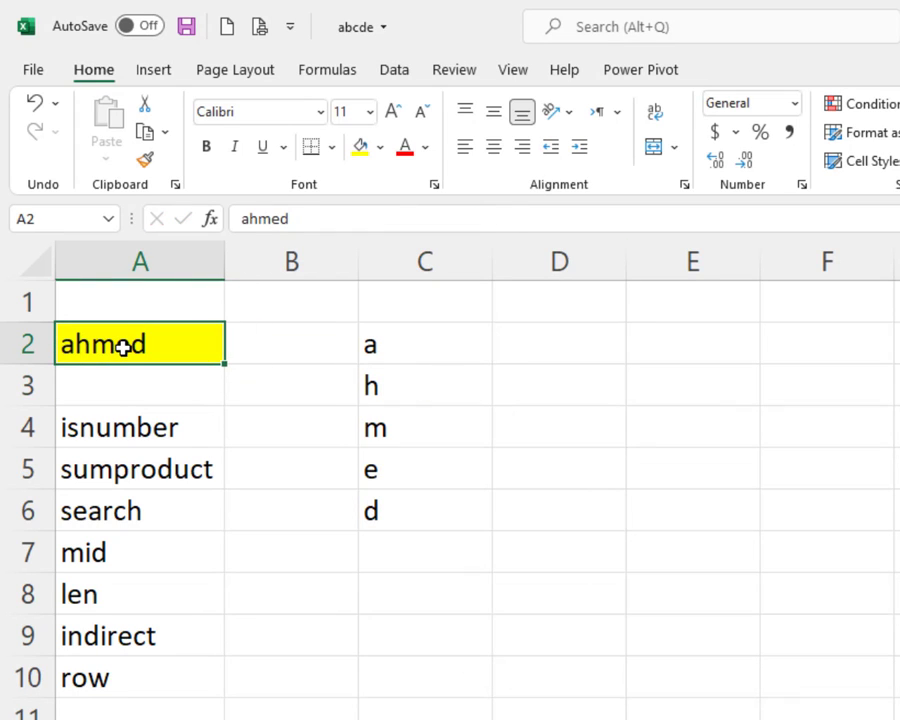
pyautogui.write('whatever')
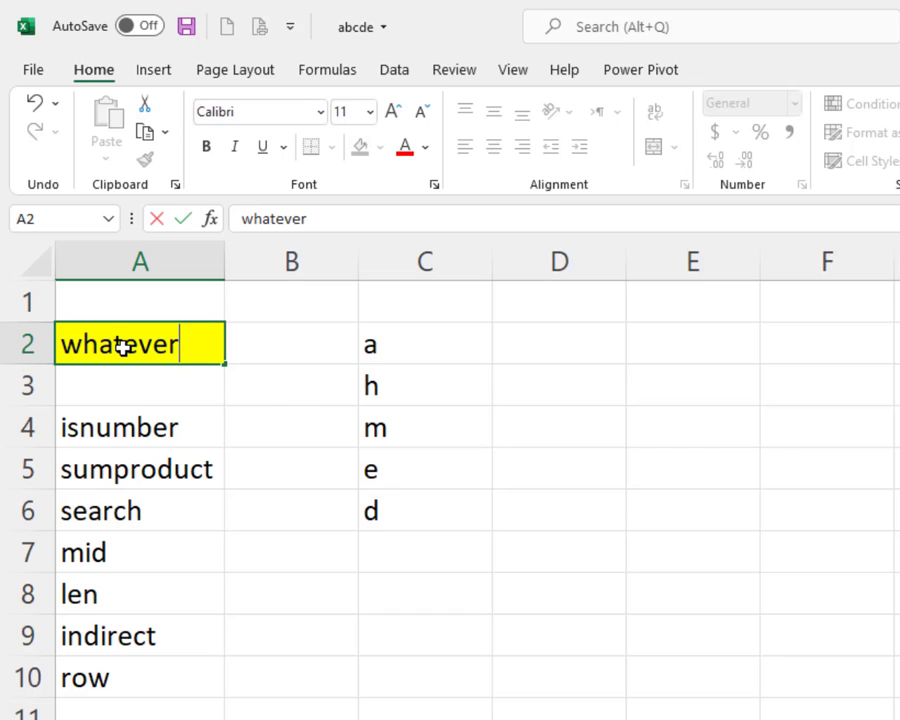
pyautogui.press('Return')
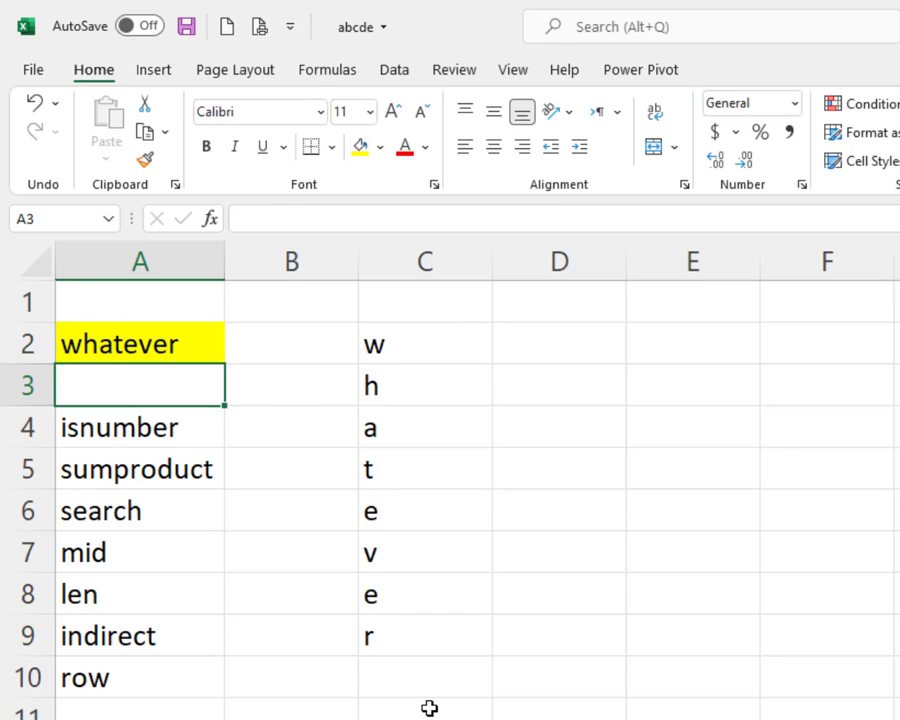
pyautogui.click(436, 343)
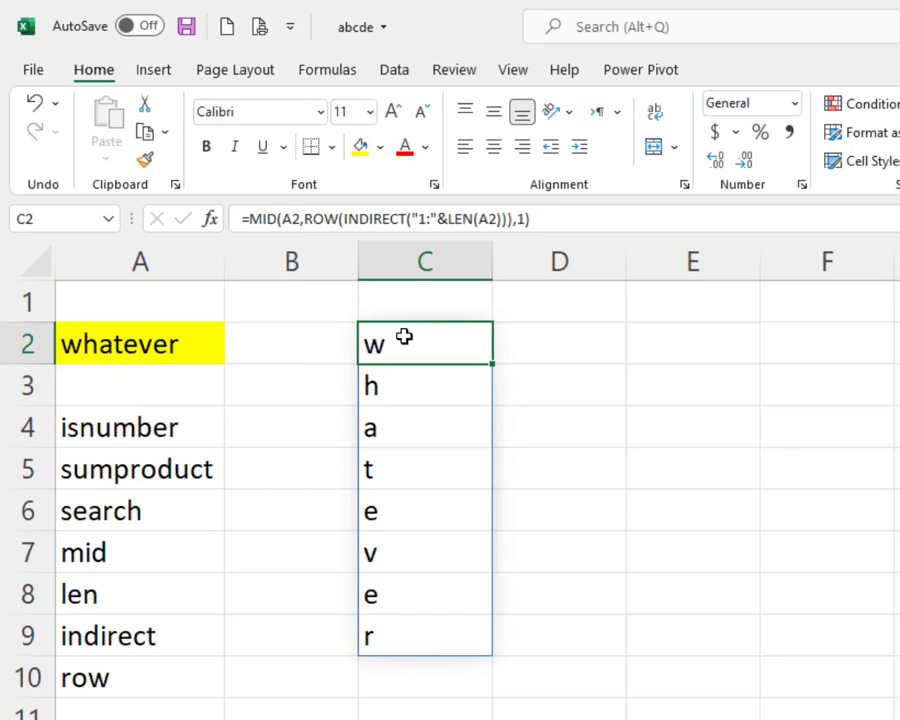
# Wrap the MID formula in SEARCH against "abcdefghijklmnopqrstuvwxyz" to get each letter's position.
pyautogui.click(247, 218)
pyautogui.write('se')
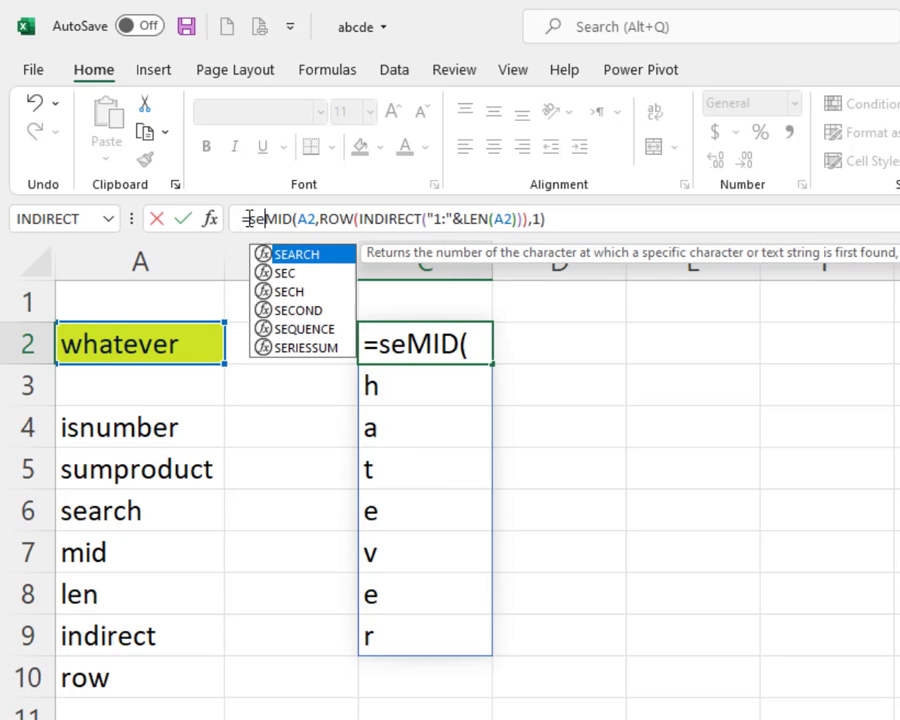
pyautogui.press('Tab')
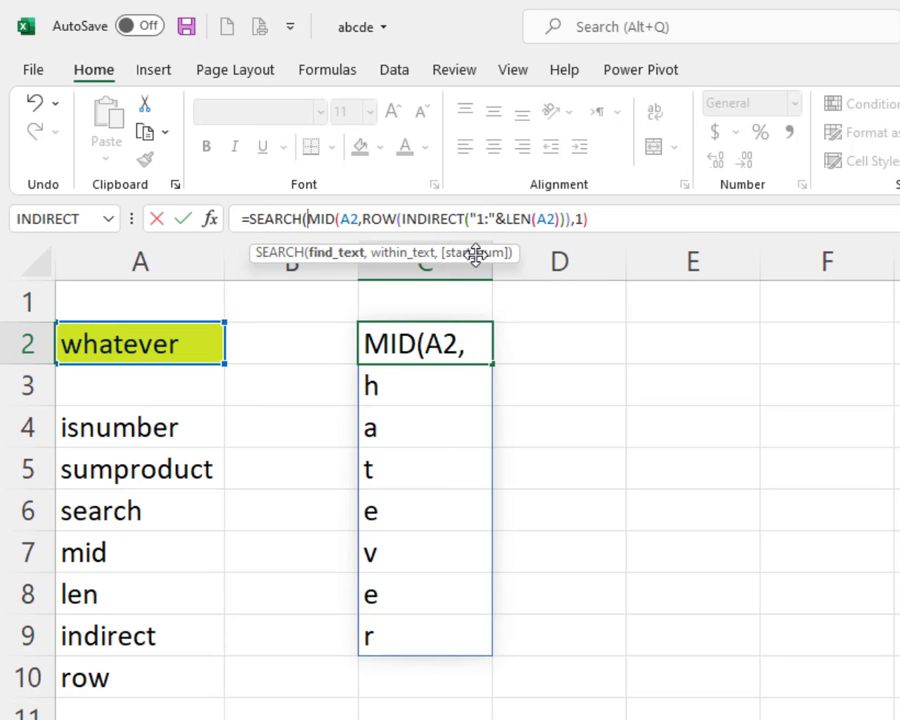
pyautogui.click(604, 219)
pyautogui.write(',')
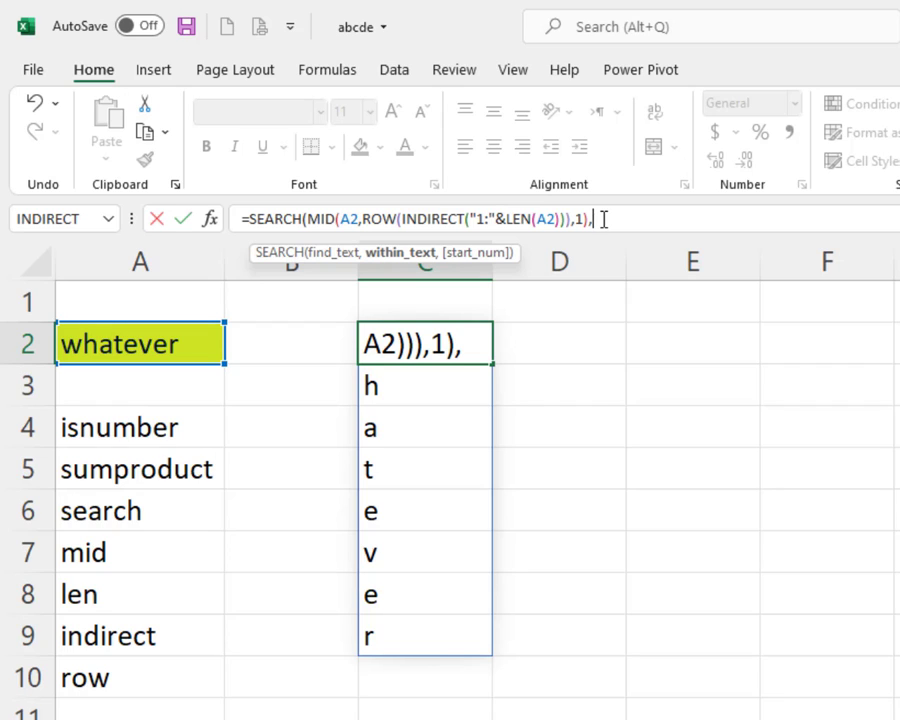
pyautogui.write('"ab')
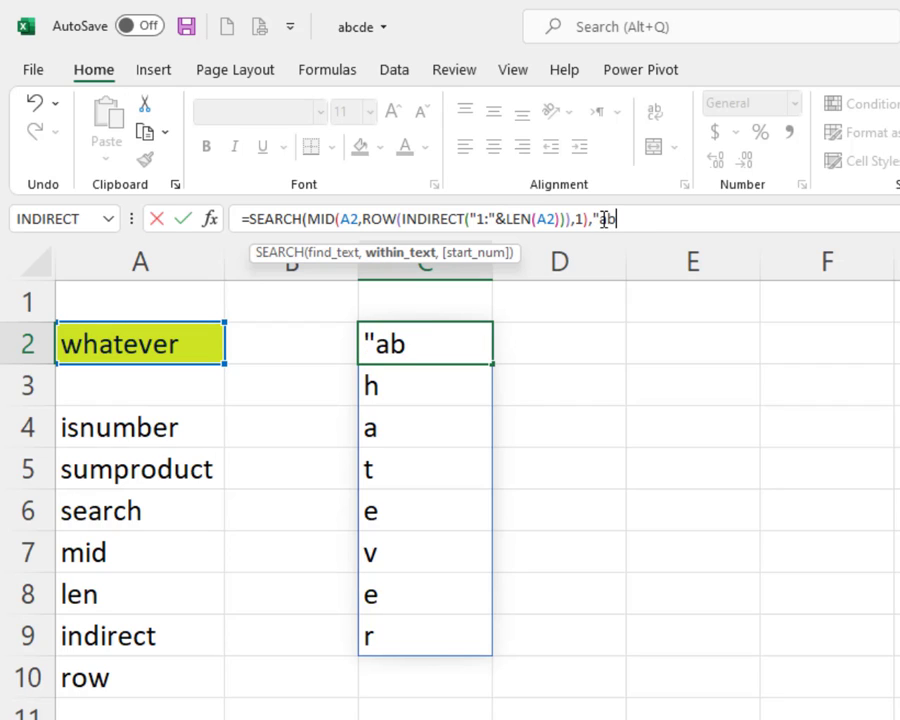
pyautogui.write('cdefghi')
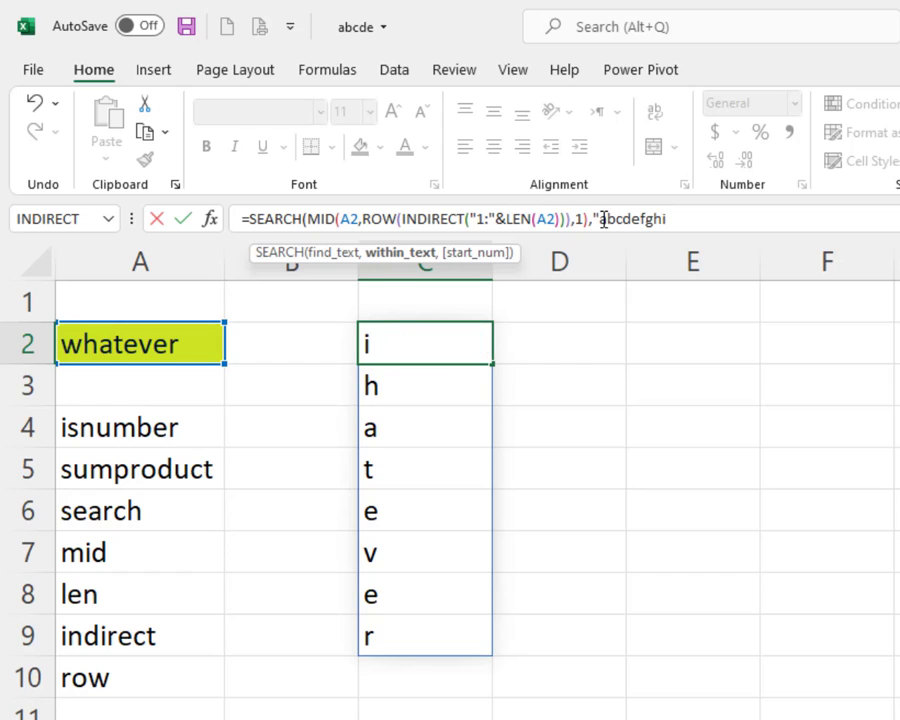
pyautogui.write('jklmno')
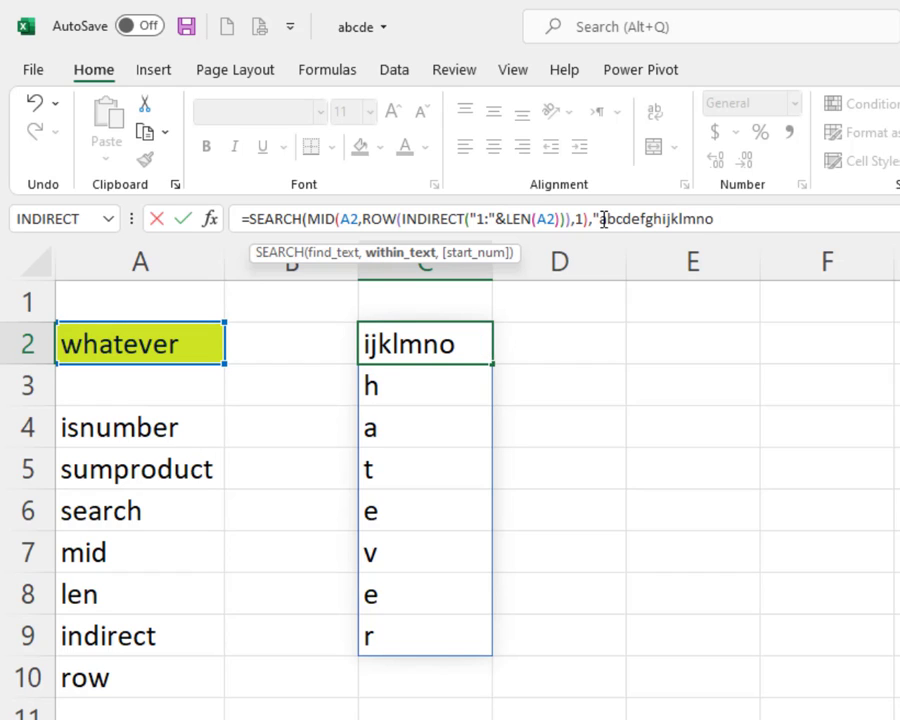
pyautogui.write('pqrstu')
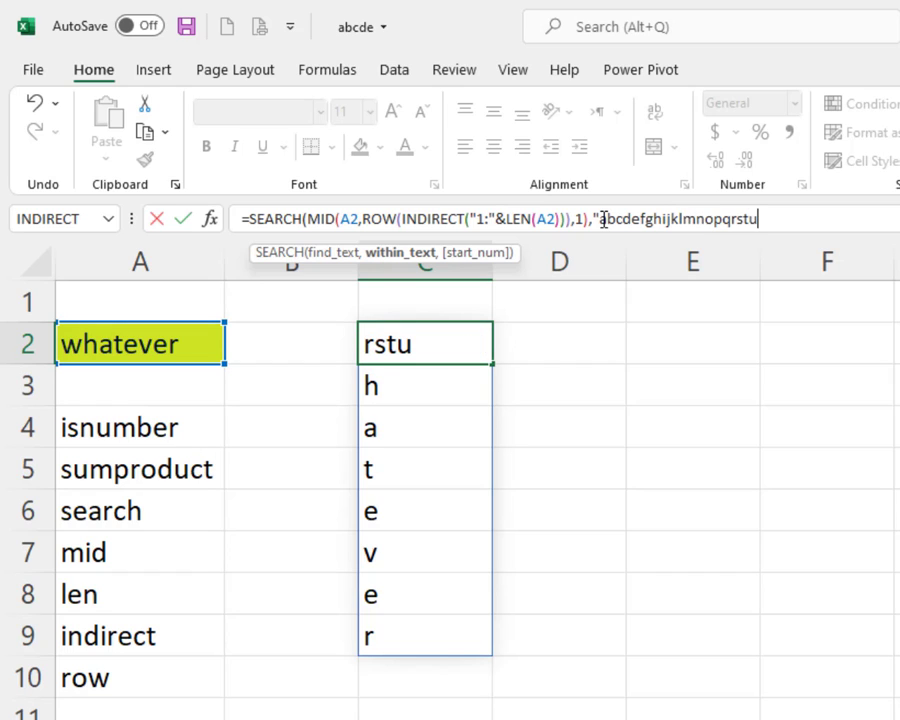
pyautogui.write('vwxyz')
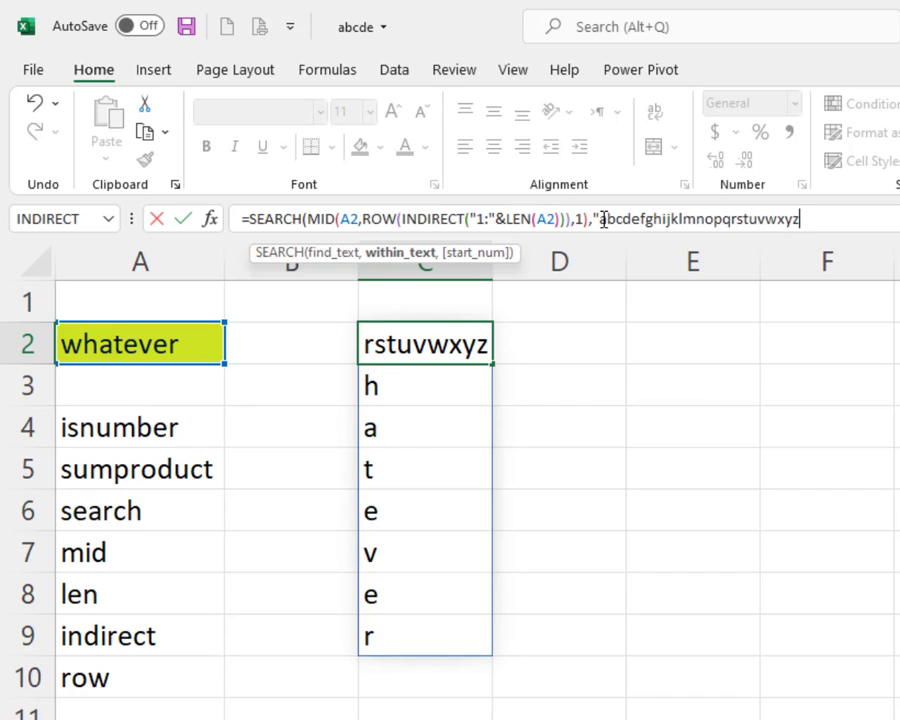
pyautogui.write('"')
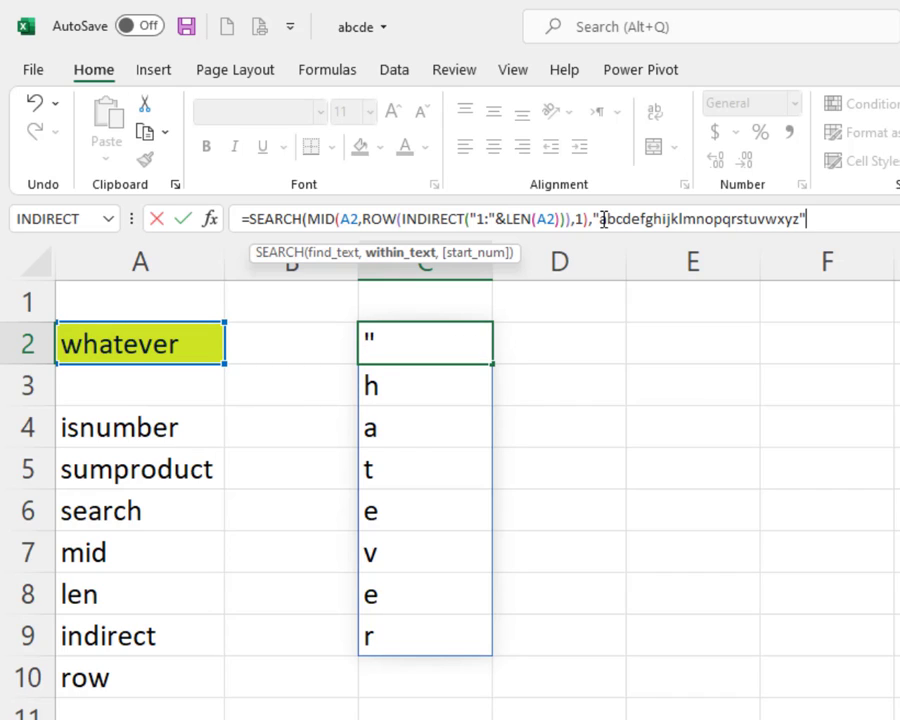
pyautogui.write(')')
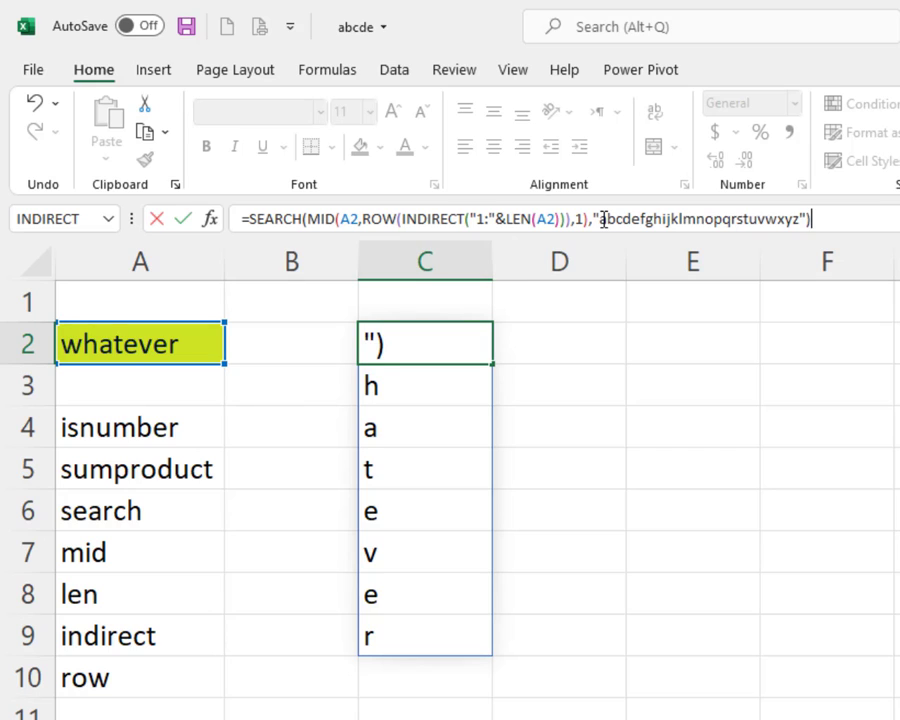
pyautogui.press('Return')
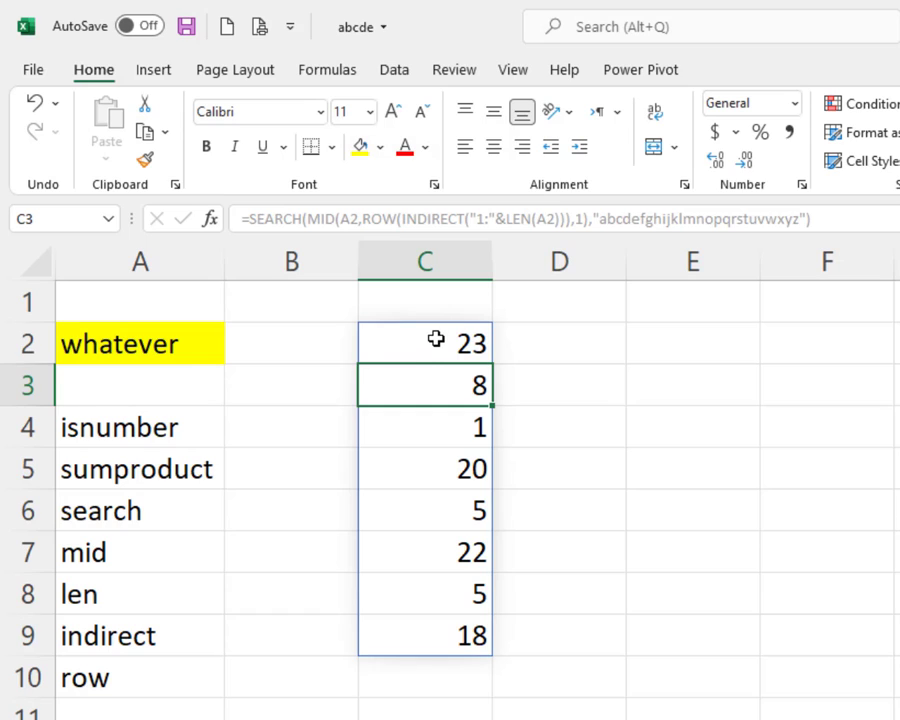
pyautogui.hotkey('shift', 'Return')
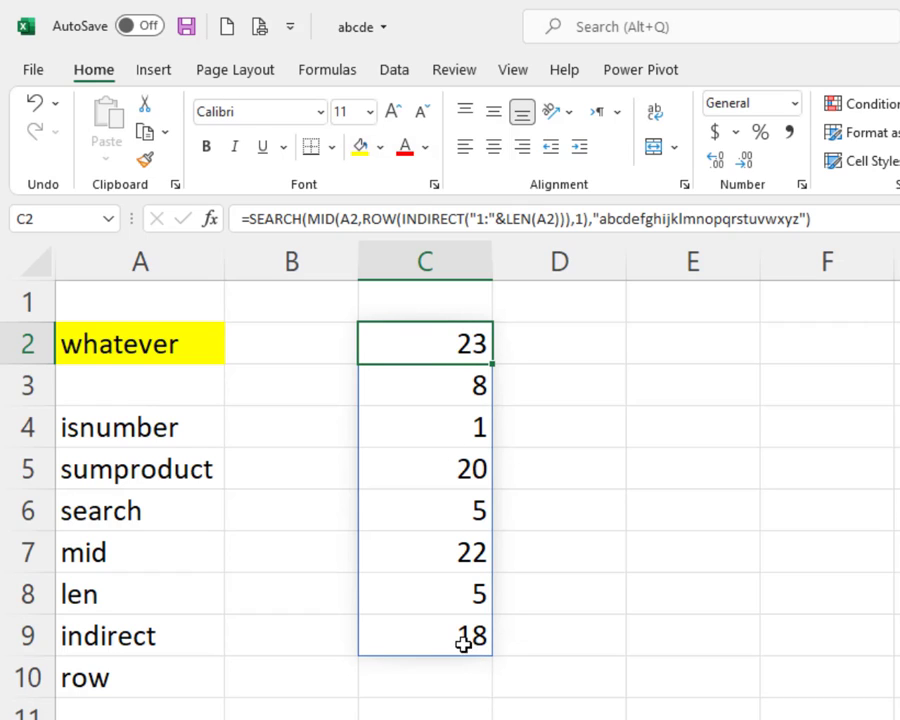
# Wrap the SEARCH formula in SUMPRODUCT, accepting Excel's correction, so C2 returns 102.
pyautogui.click(252, 218)
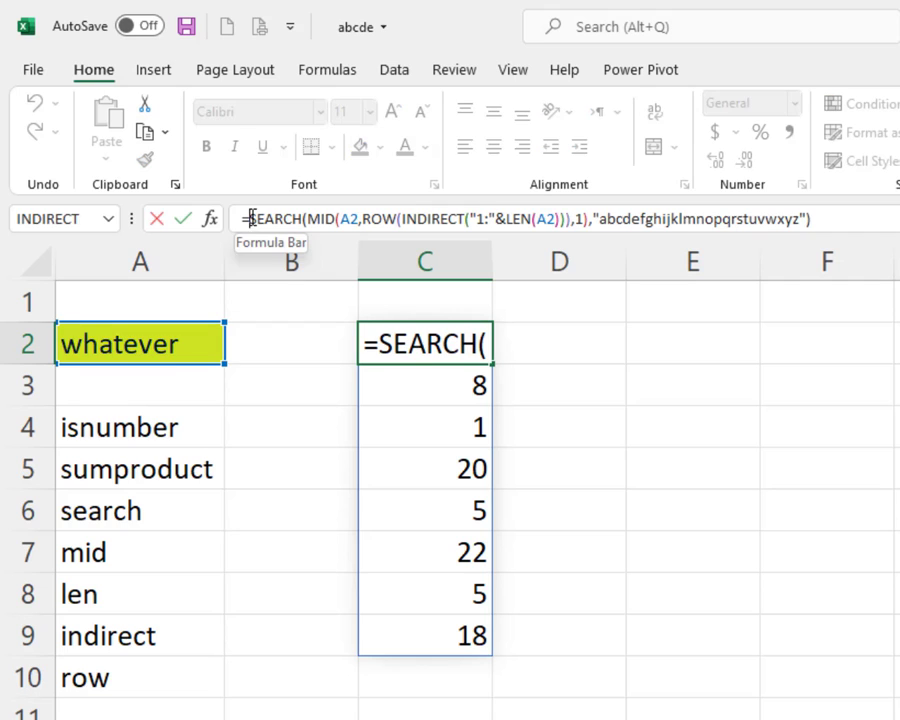
pyautogui.write('sum')
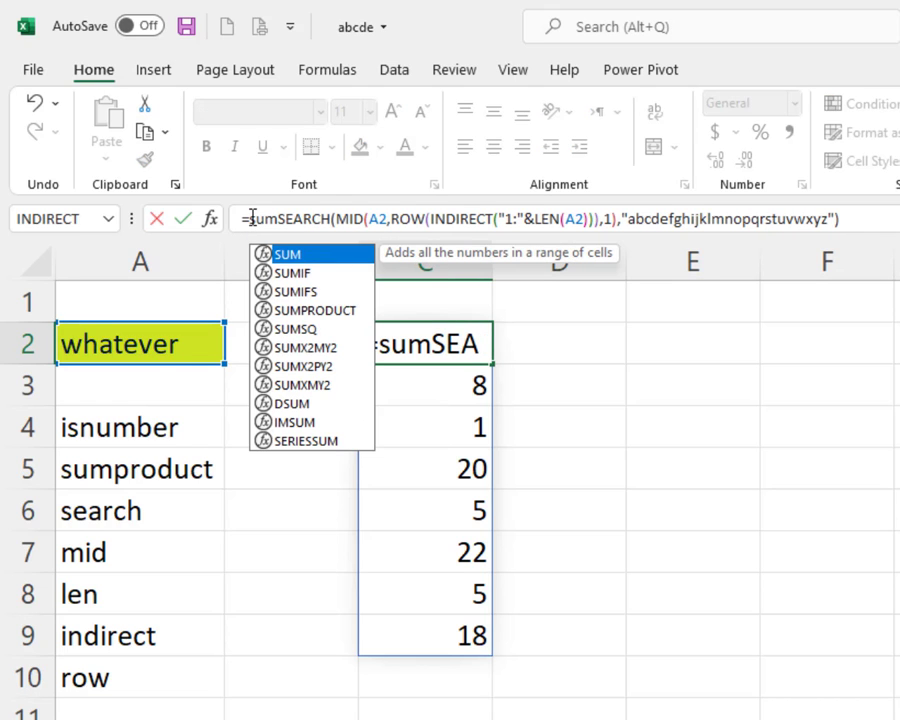
pyautogui.write('p')
pyautogui.press('Tab')
pyautogui.press('Return')
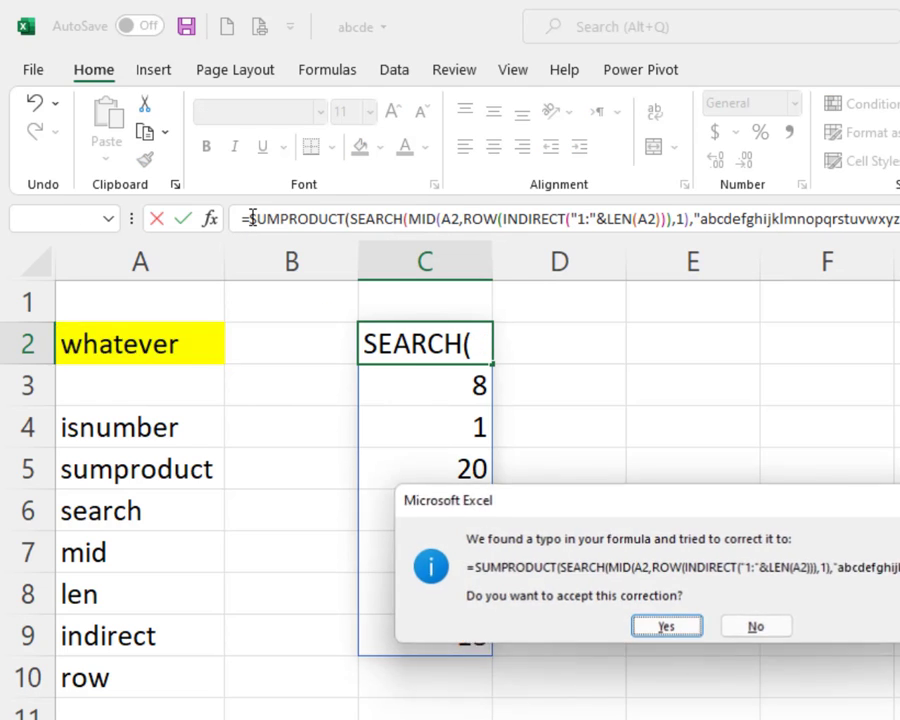
pyautogui.press('Return')
pyautogui.click(430, 340)
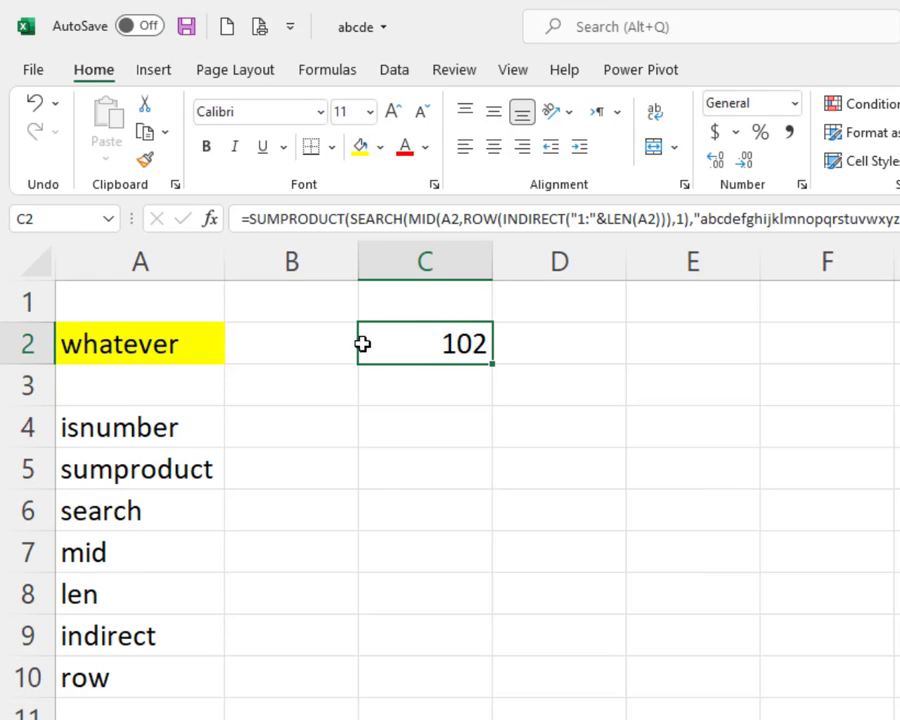
# Wrap C2's SUMPRODUCT formula in ISNUMBER so it returns TRUE for 'whatever'.
pyautogui.click(248, 218)
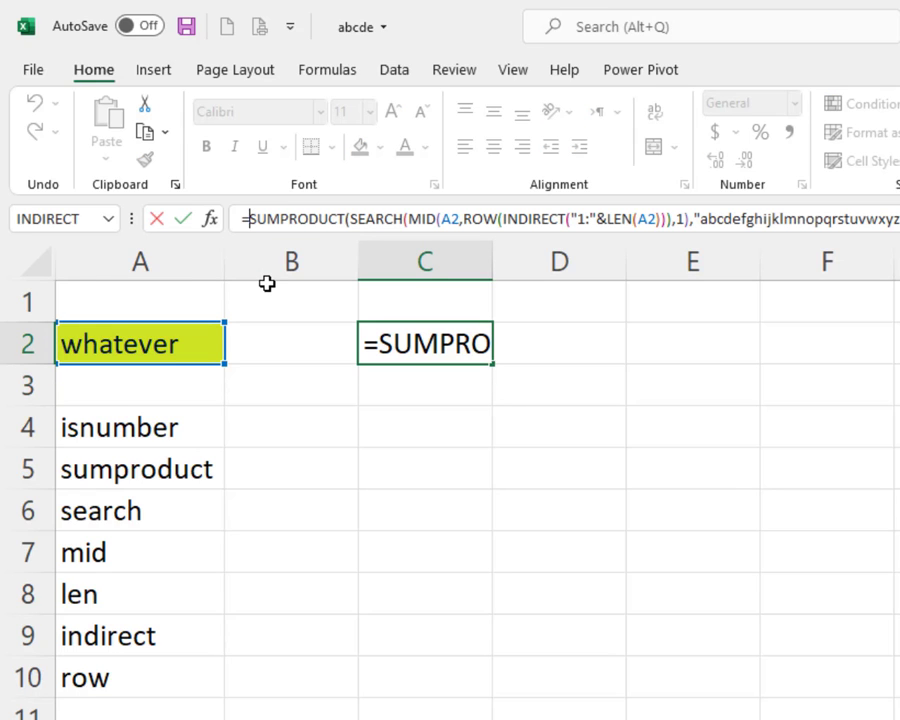
pyautogui.write('is')
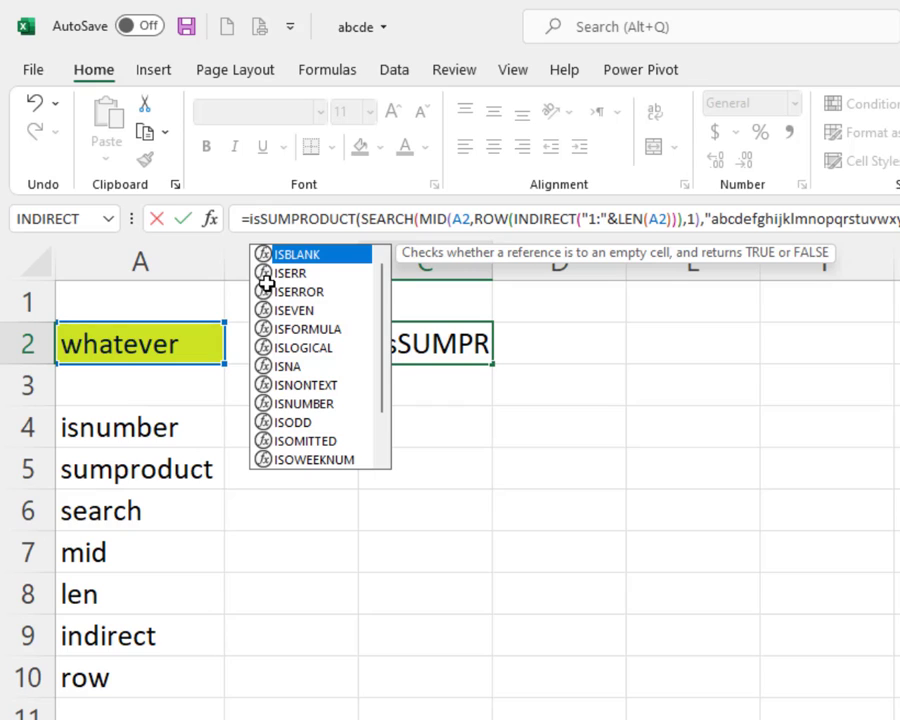
pyautogui.write('u')
pyautogui.press('BackSpace')
pyautogui.write('n')
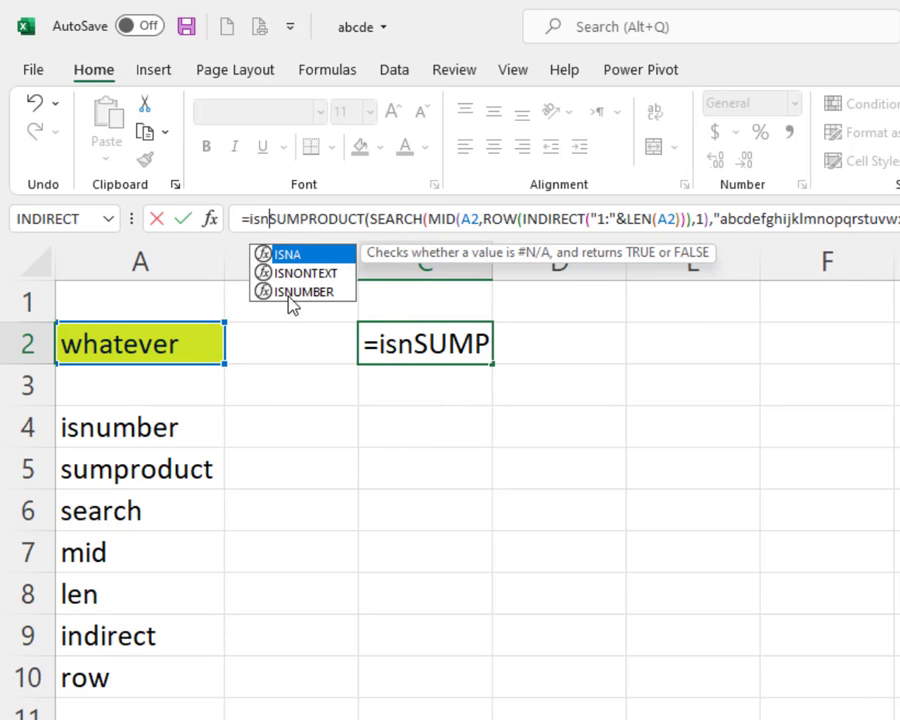
pyautogui.doubleClick(288, 292)
pyautogui.press('End')
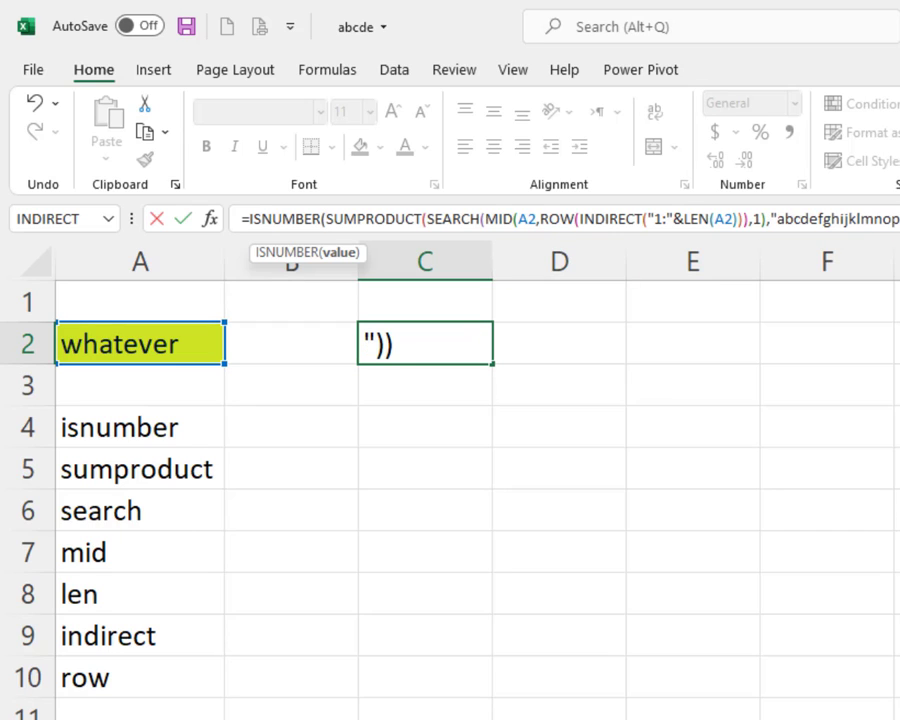
pyautogui.write(')')
pyautogui.press('Return')
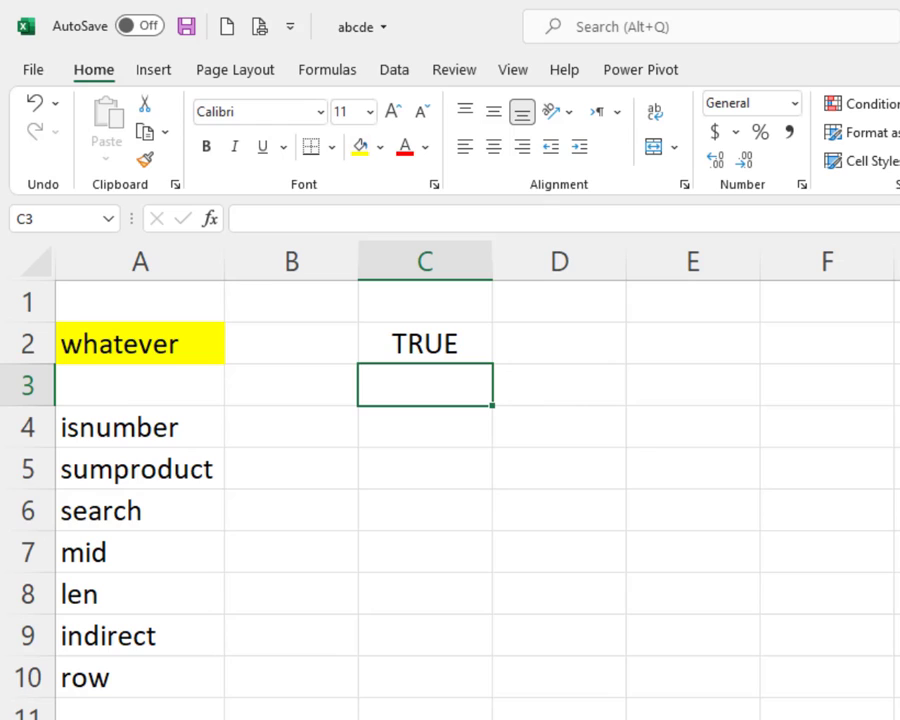
# Test A2 with ab1 and aa@, then correct it to aa so C2 shows TRUE.
pyautogui.click(152, 337)
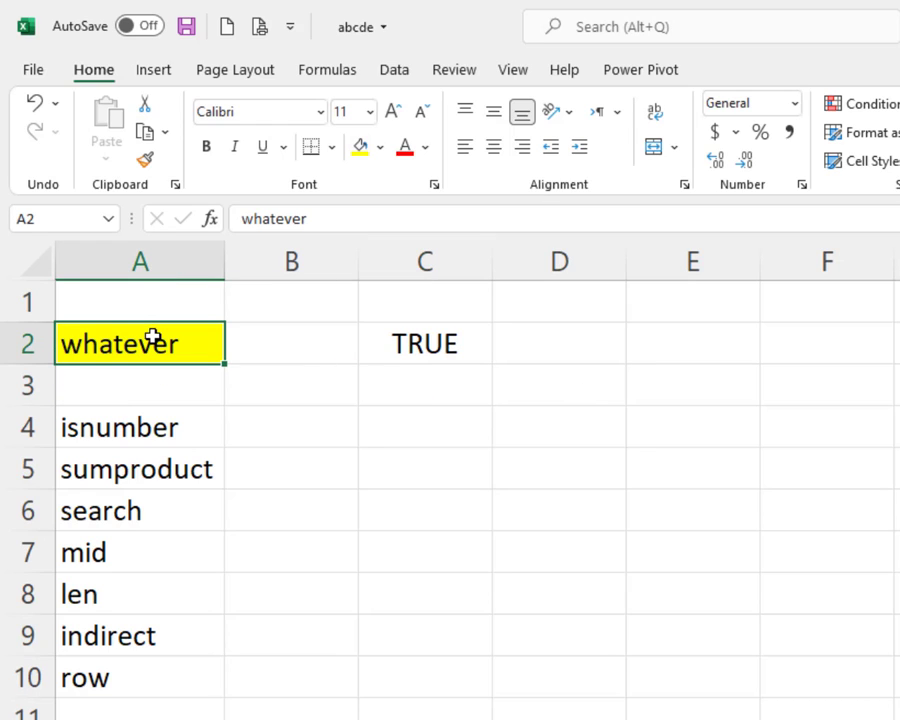
pyautogui.write('ab')
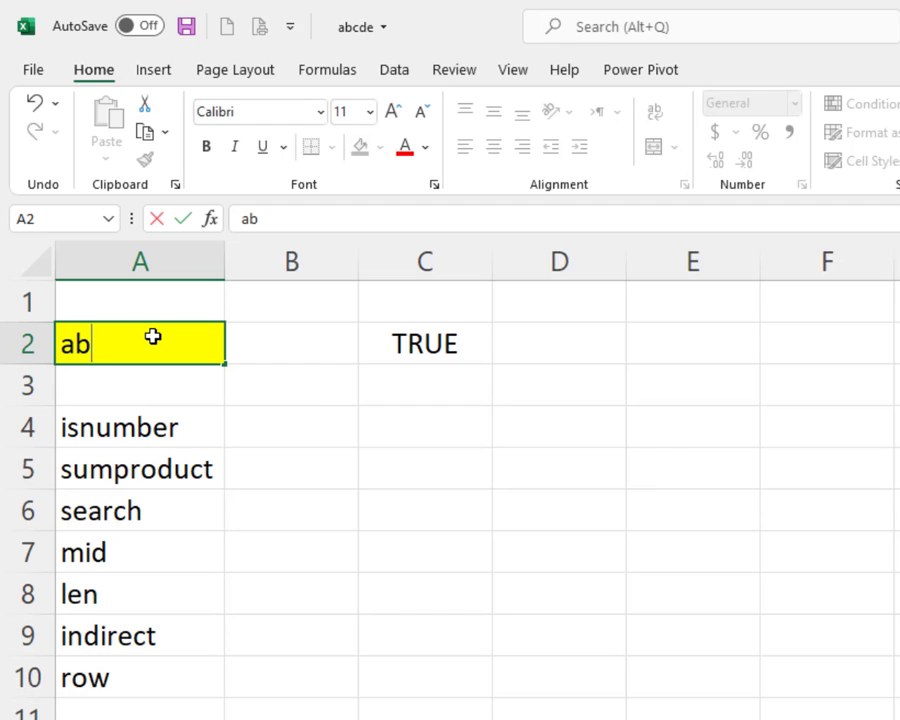
pyautogui.write('1')
pyautogui.press('Return')
pyautogui.click(152, 337)
pyautogui.write('aa')
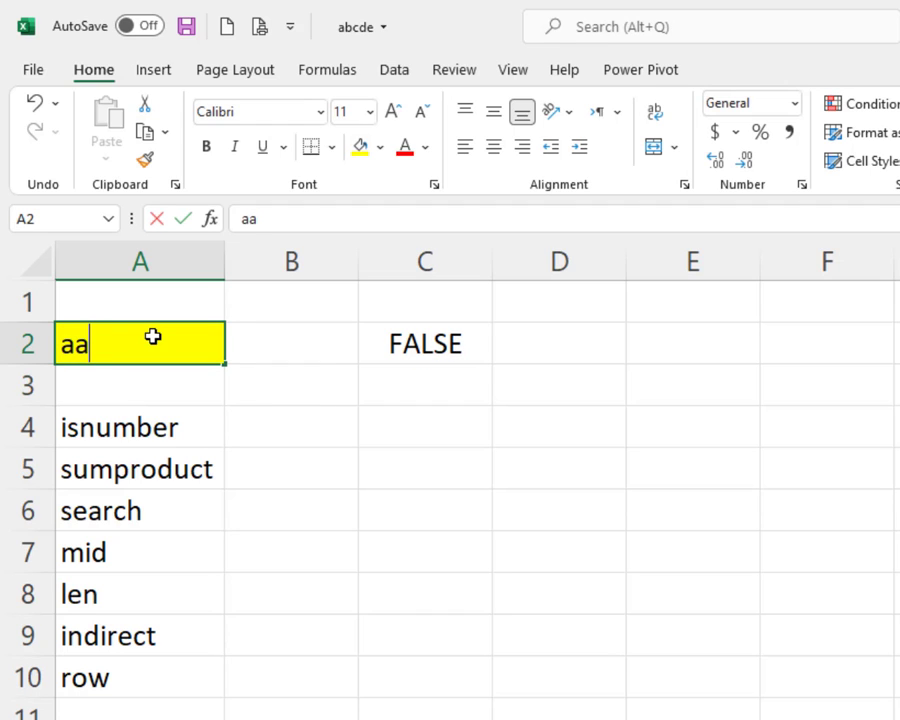
pyautogui.write('@')
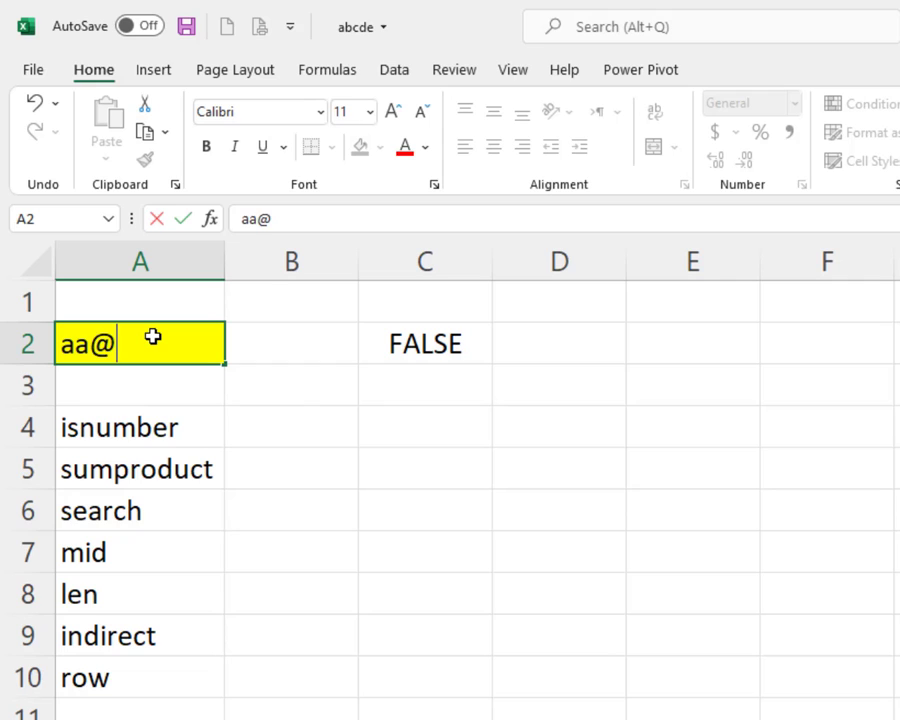
pyautogui.press('Return')
pyautogui.click(152, 337)
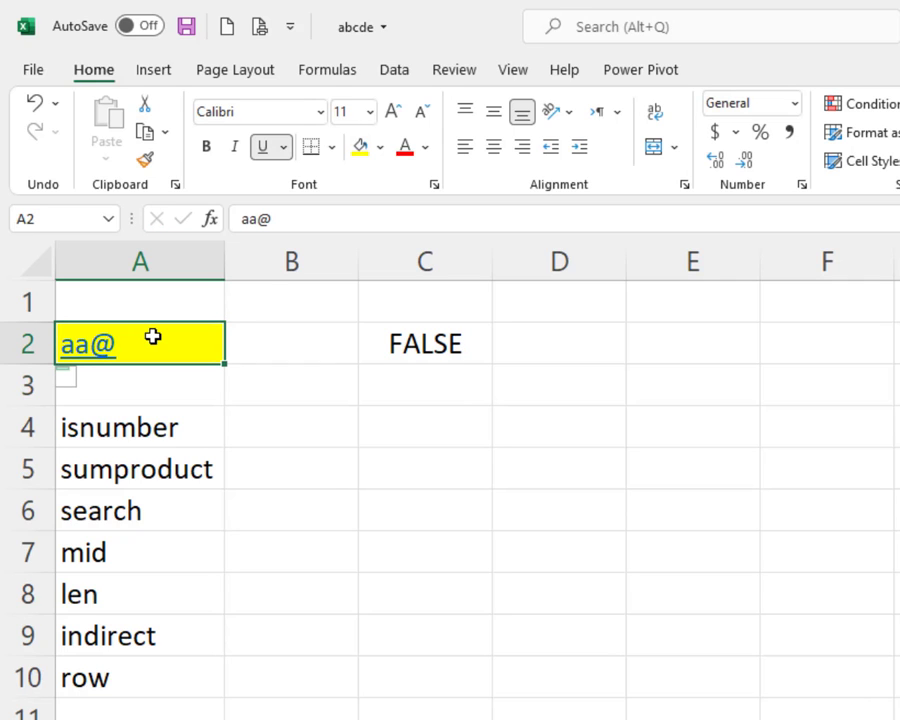
pyautogui.press('F2')
pyautogui.press('BackSpace')
pyautogui.press('Return')
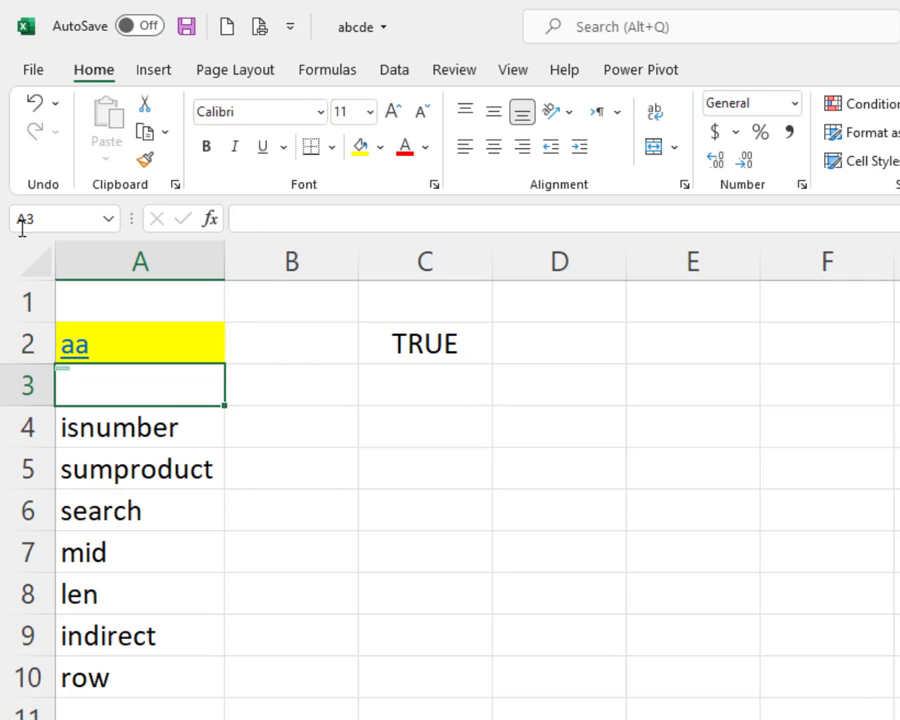
pyautogui.click(408, 342)
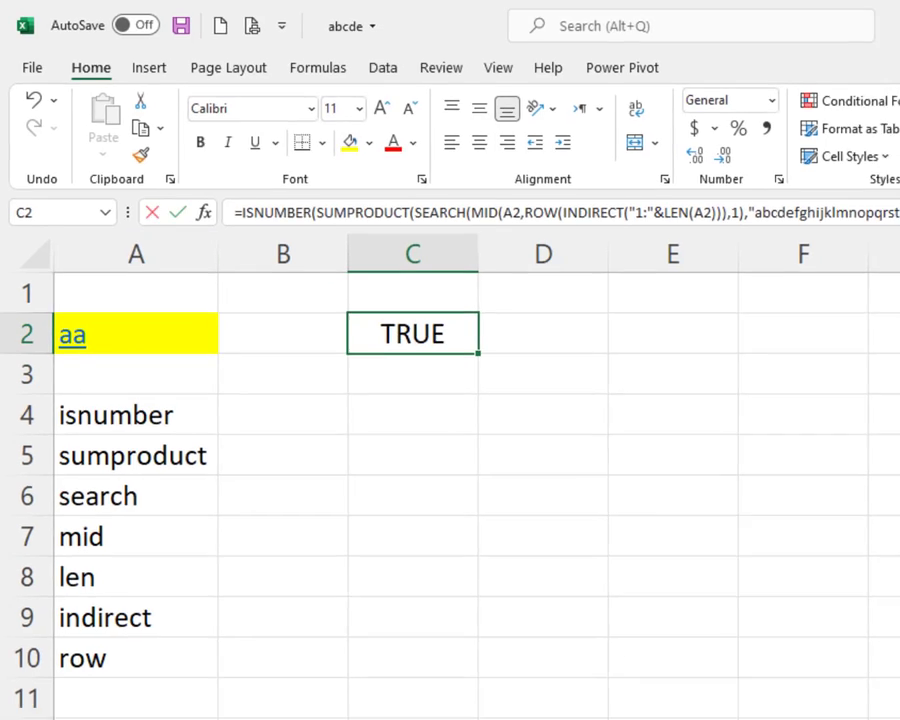
# Copy C2's letters-only check formula and paste it into cell J4 on Sheet6.
pyautogui.moveTo(899, 218); pyautogui.dragTo(151, 222)
pyautogui.hotkey('ctrl', 'c')
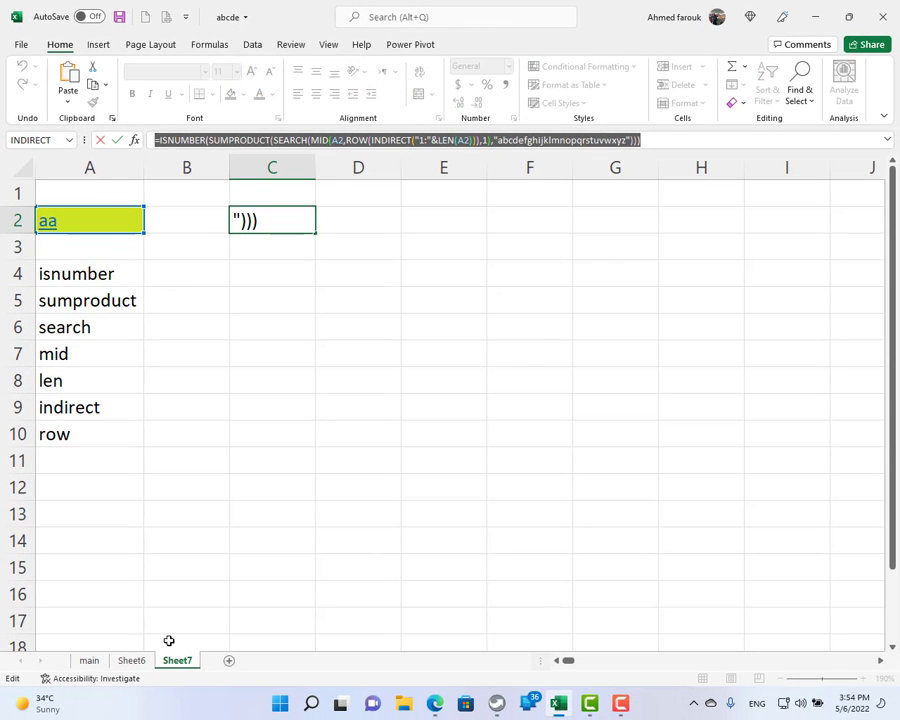
pyautogui.click(140, 662)
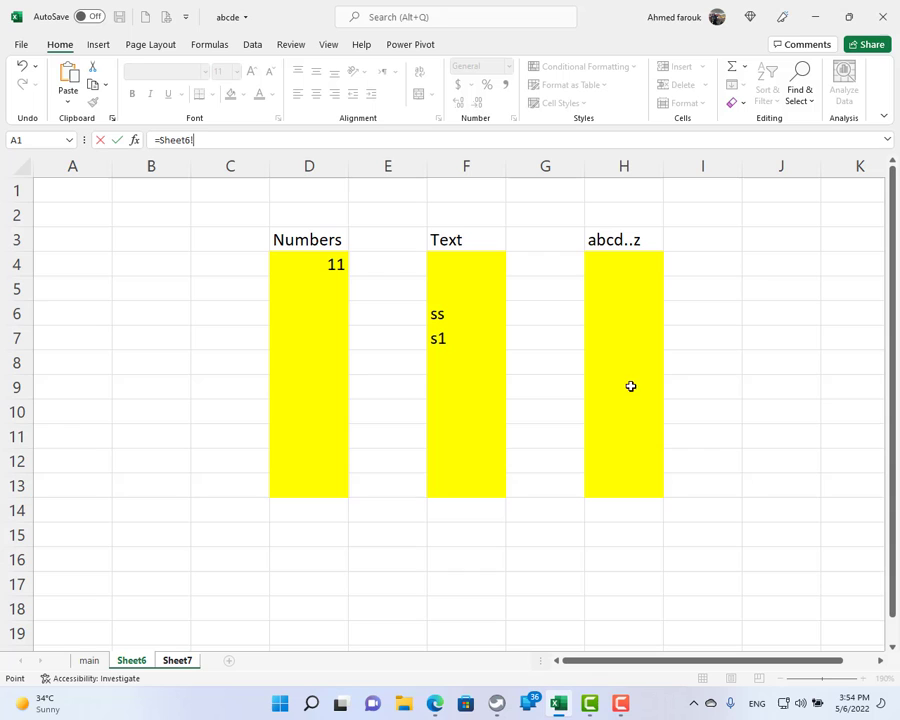
pyautogui.click(772, 254)
pyautogui.press('Escape')
pyautogui.click(774, 255)
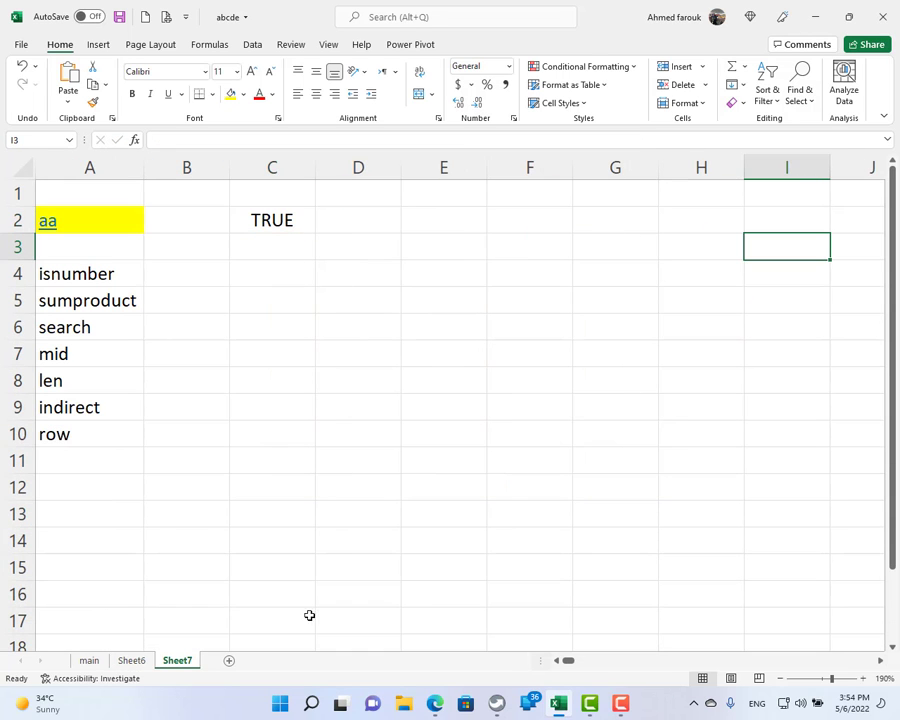
pyautogui.click(131, 660)
pyautogui.click(769, 259)
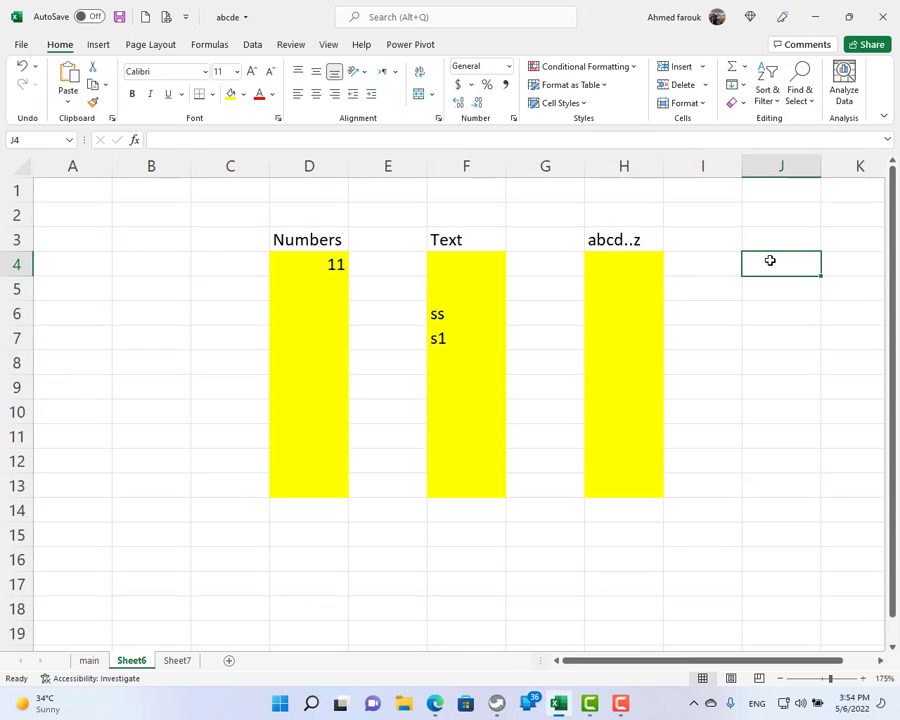
pyautogui.hotkey('ctrl', 'v')
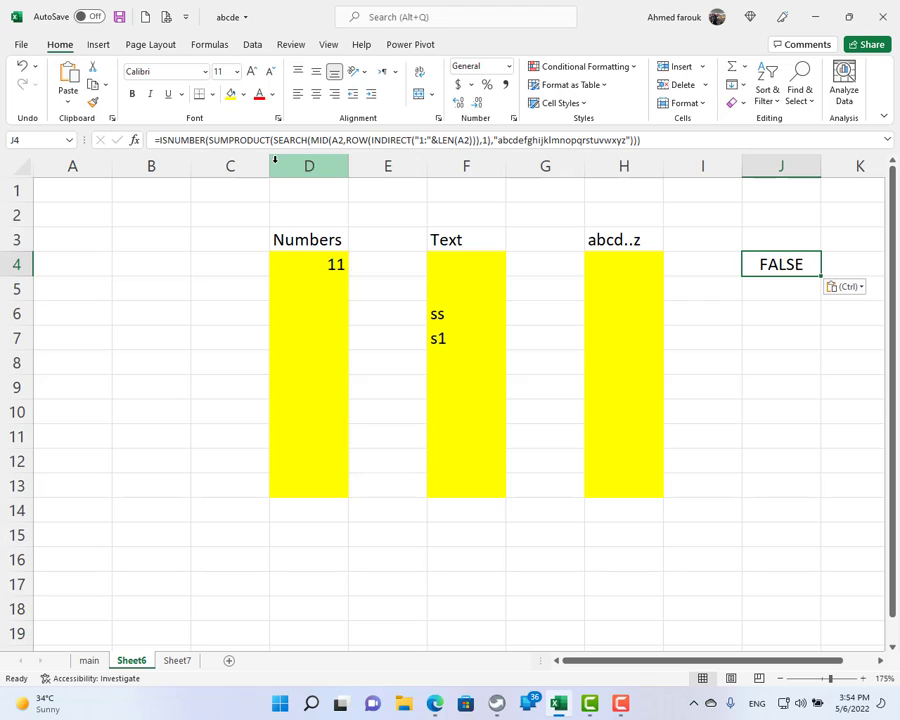
# Repoint both A2 references in J4's formula to H4, then copy the formula and select H4:H13.
pyautogui.doubleClick(337, 140)
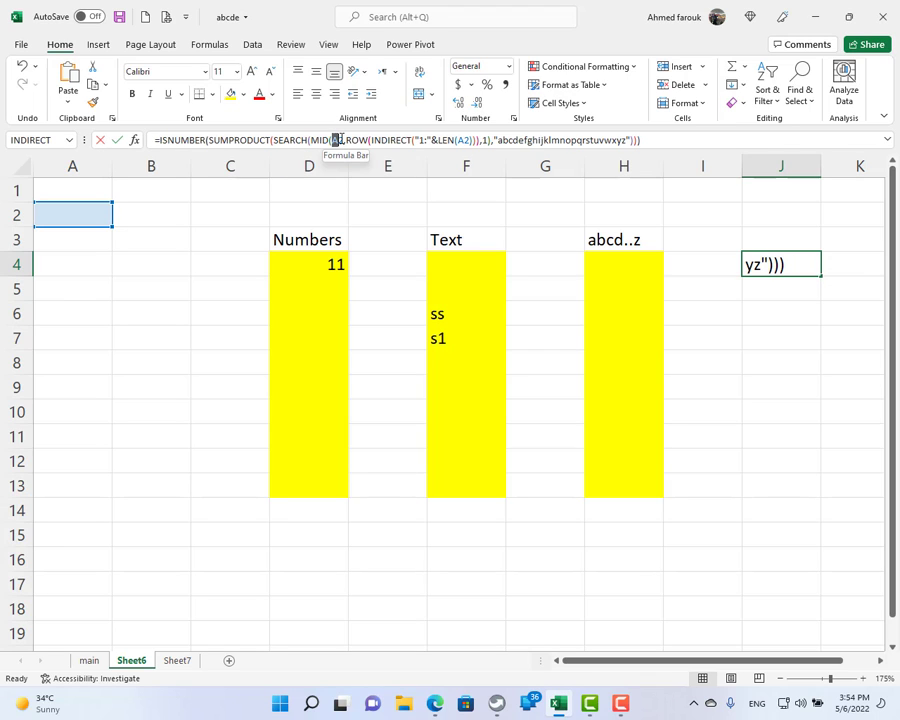
pyautogui.click(633, 258)
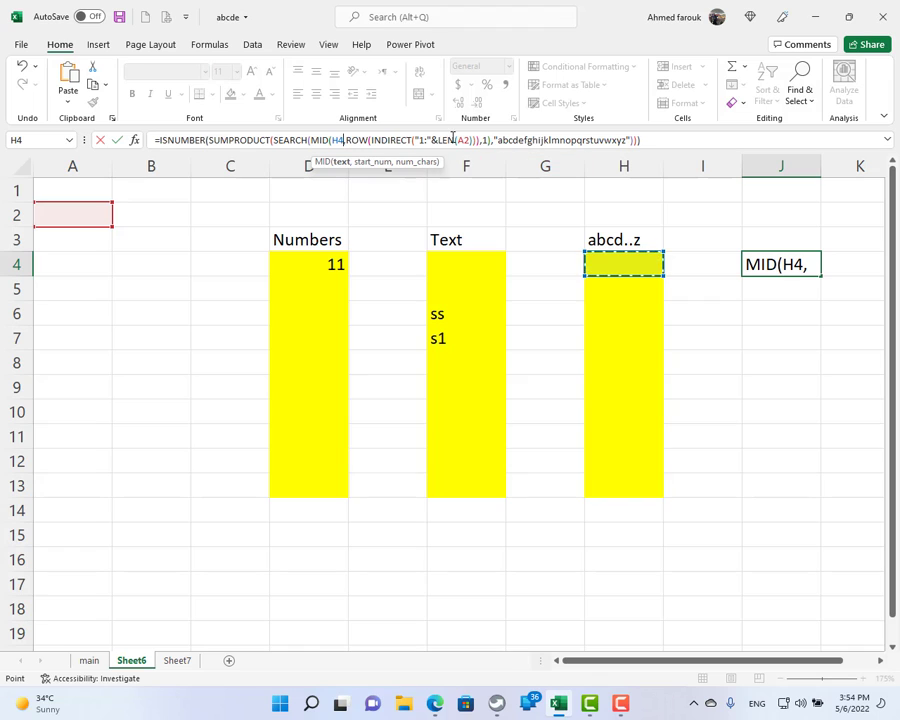
pyautogui.doubleClick(461, 140)
pyautogui.click(636, 261)
pyautogui.press('Return')
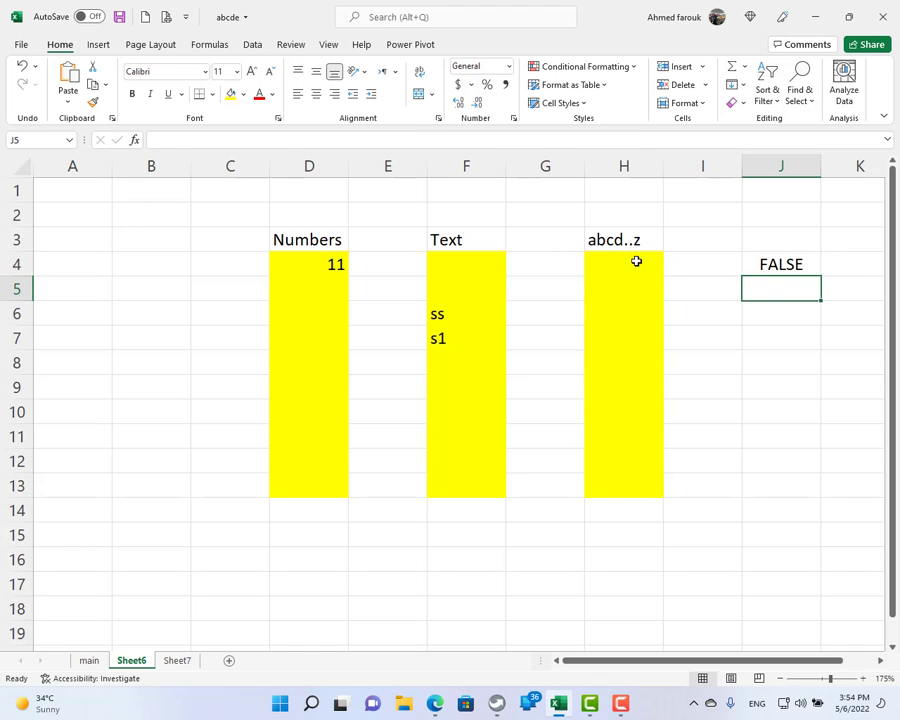
pyautogui.moveTo(636, 261); pyautogui.dragTo(655, 469)
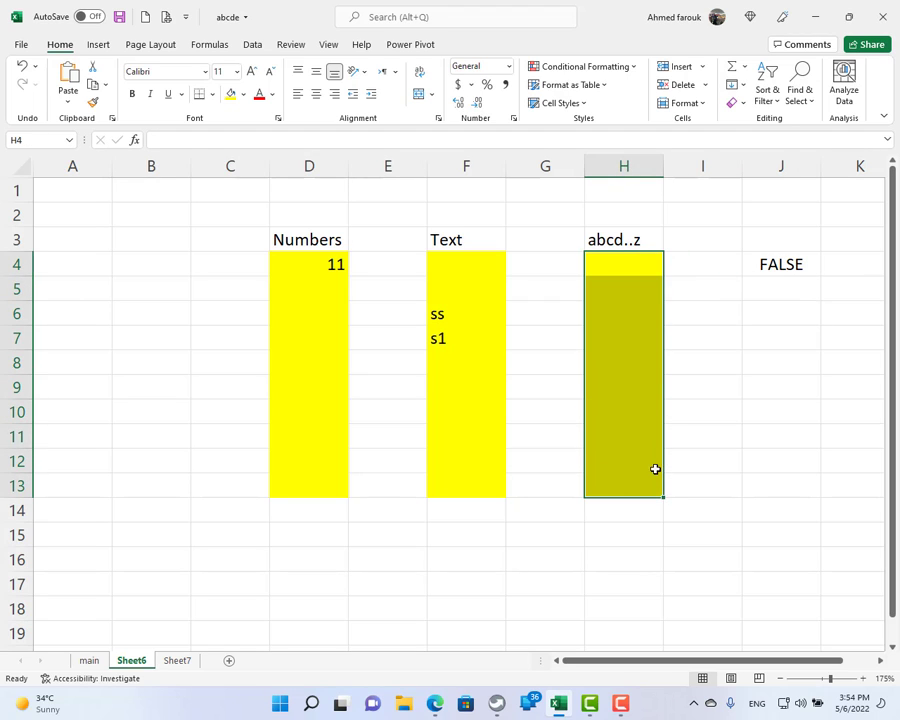
pyautogui.click(775, 256)
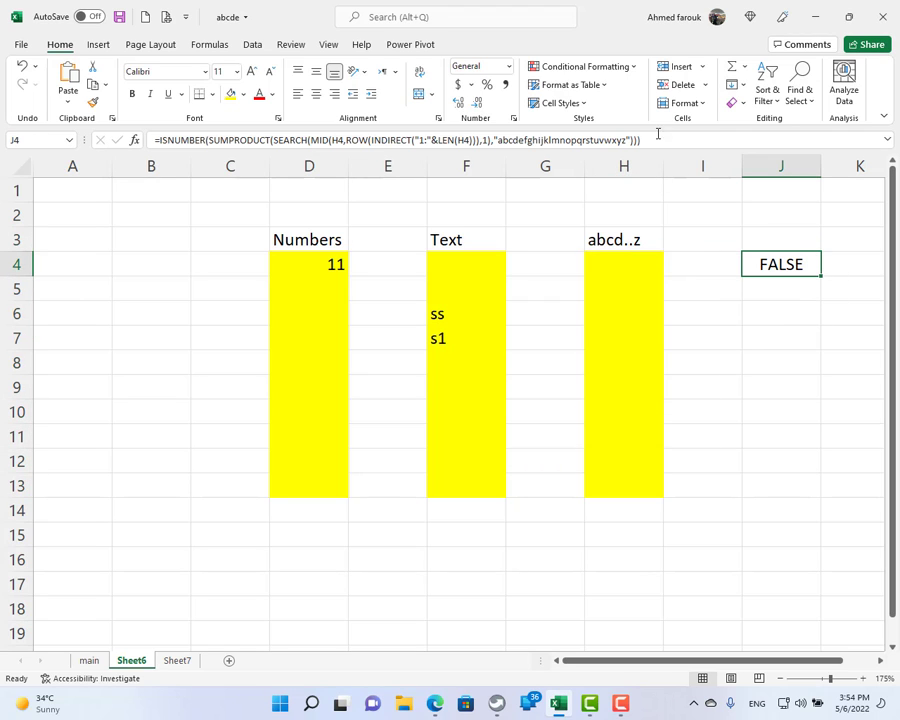
pyautogui.moveTo(658, 140); pyautogui.dragTo(135, 92)
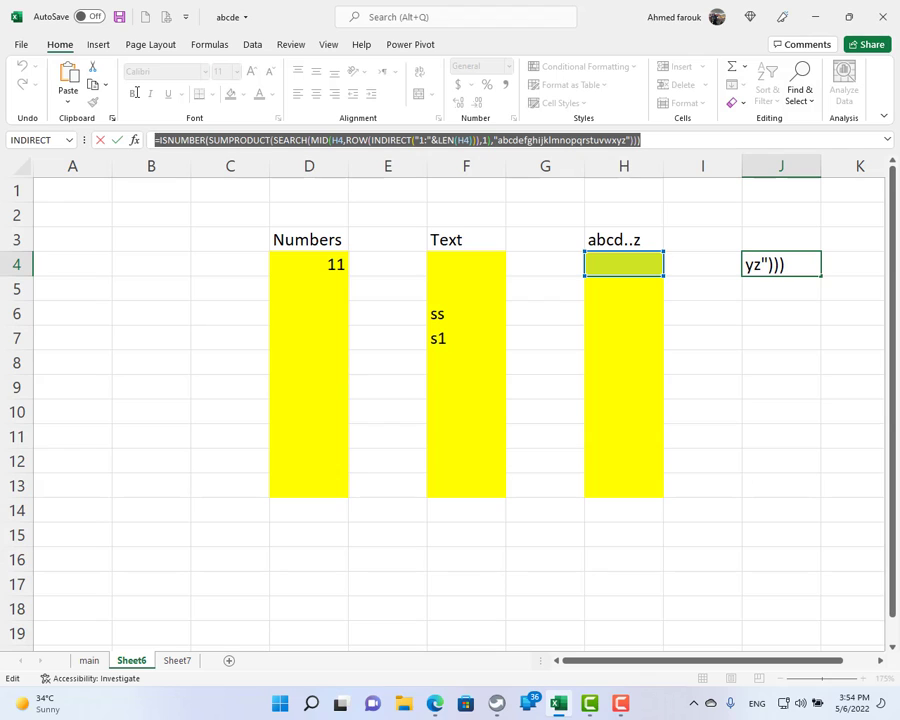
pyautogui.press('Escape')
pyautogui.moveTo(635, 264); pyautogui.dragTo(624, 479)
# Apply a Custom data validation rule to H4:H13 using the pasted ISNUMBER/SUMPRODUCT formula.
pyautogui.click(252, 44)
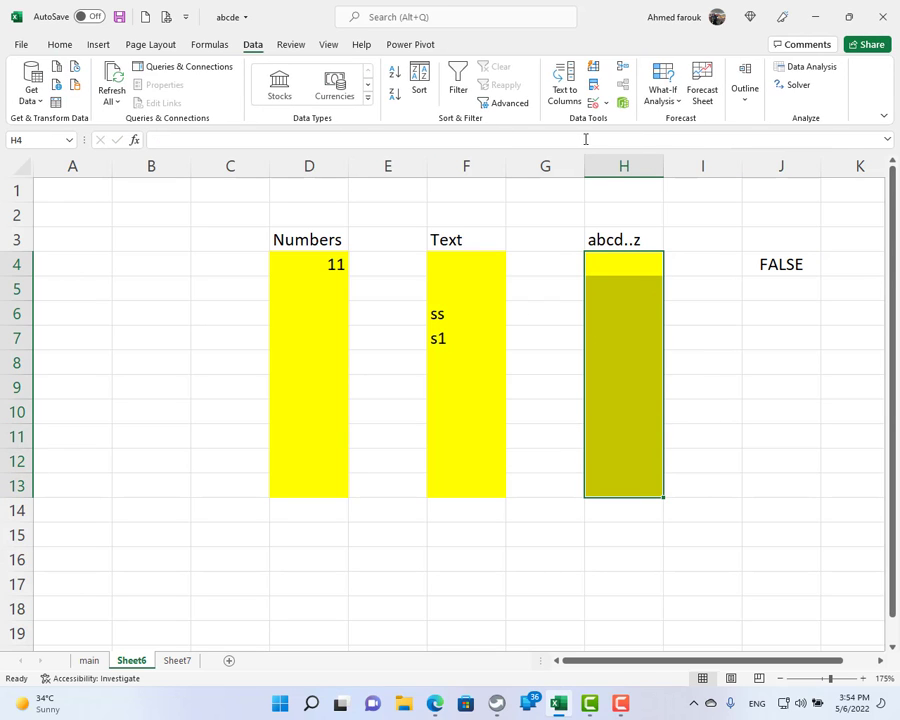
pyautogui.click(598, 104)
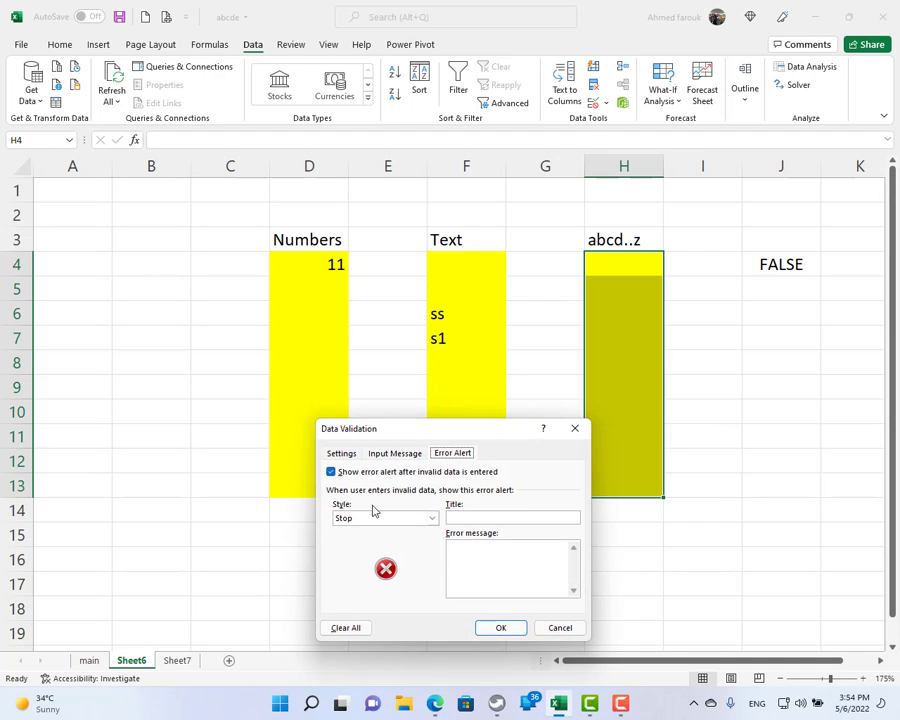
pyautogui.click(342, 455)
pyautogui.click(366, 497)
pyautogui.click(362, 578)
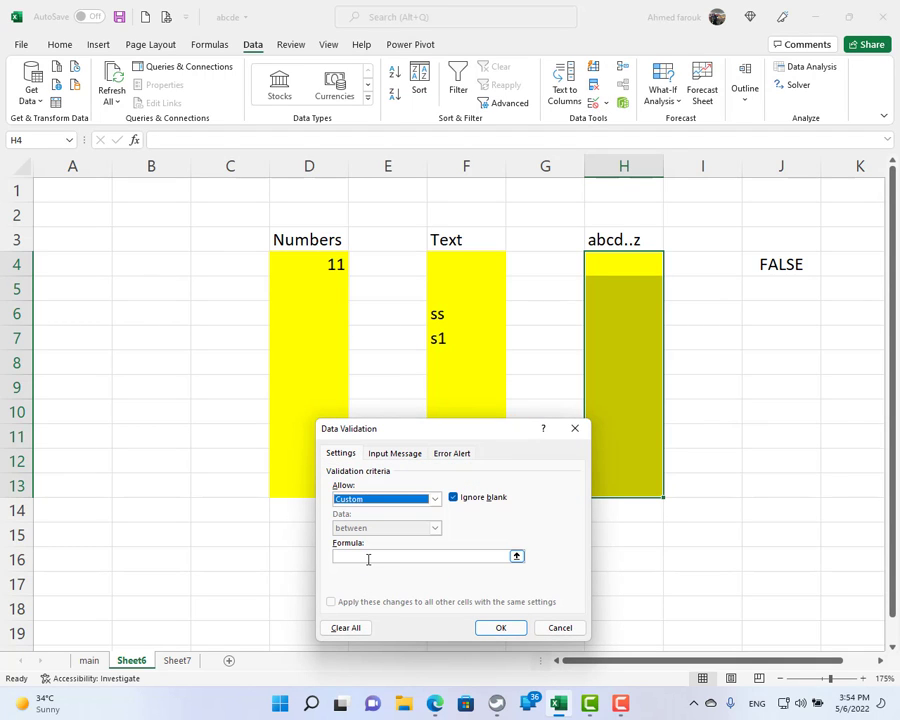
pyautogui.click(366, 556)
pyautogui.hotkey('ctrl', 'v')
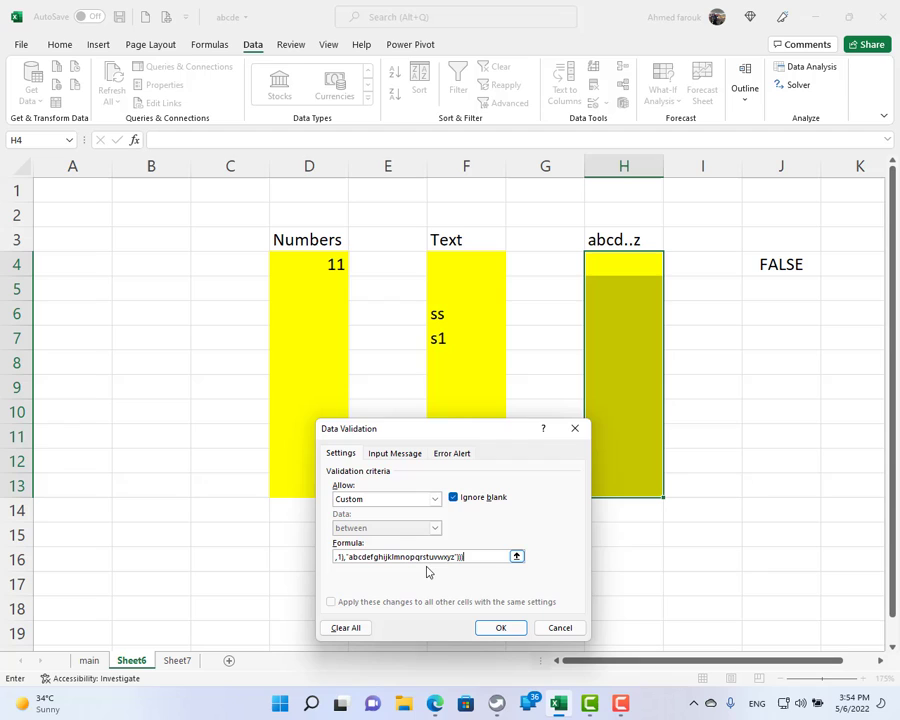
pyautogui.click(514, 626)
pyautogui.click(627, 266)
# Test the rule: ac in H4 is accepted (J4 TRUE), while 1 and a11 in H5 are rejected.
pyautogui.write('ac')
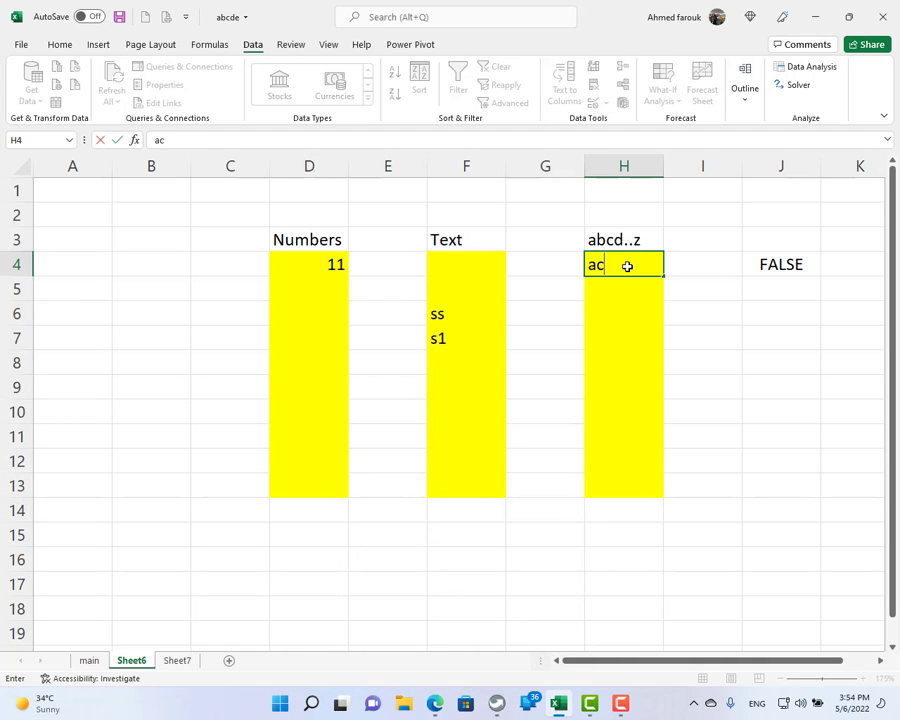
pyautogui.press('Return')
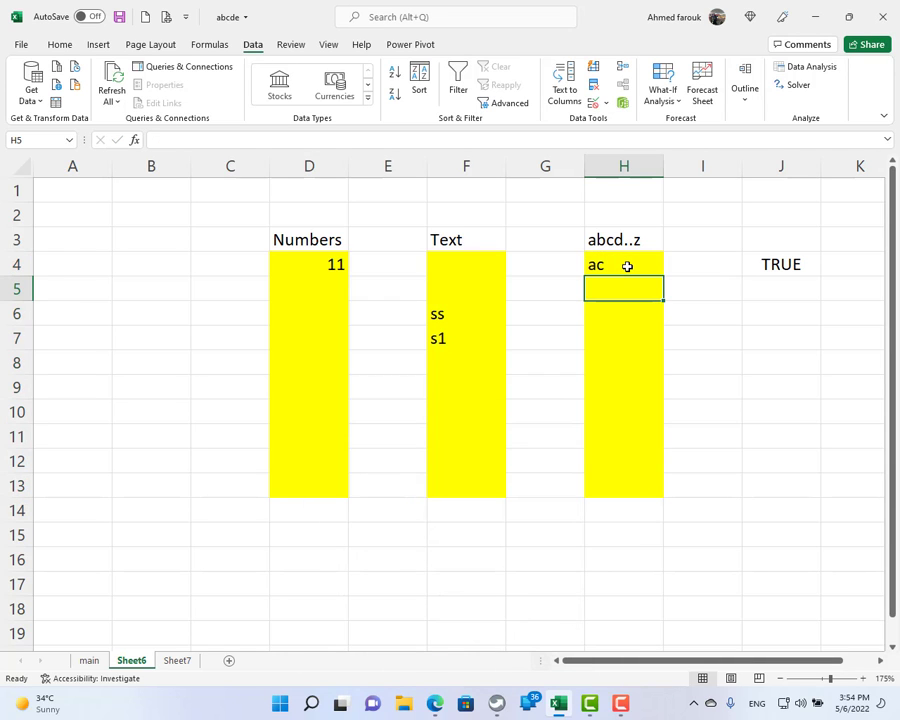
pyautogui.write('1')
pyautogui.press('Return')
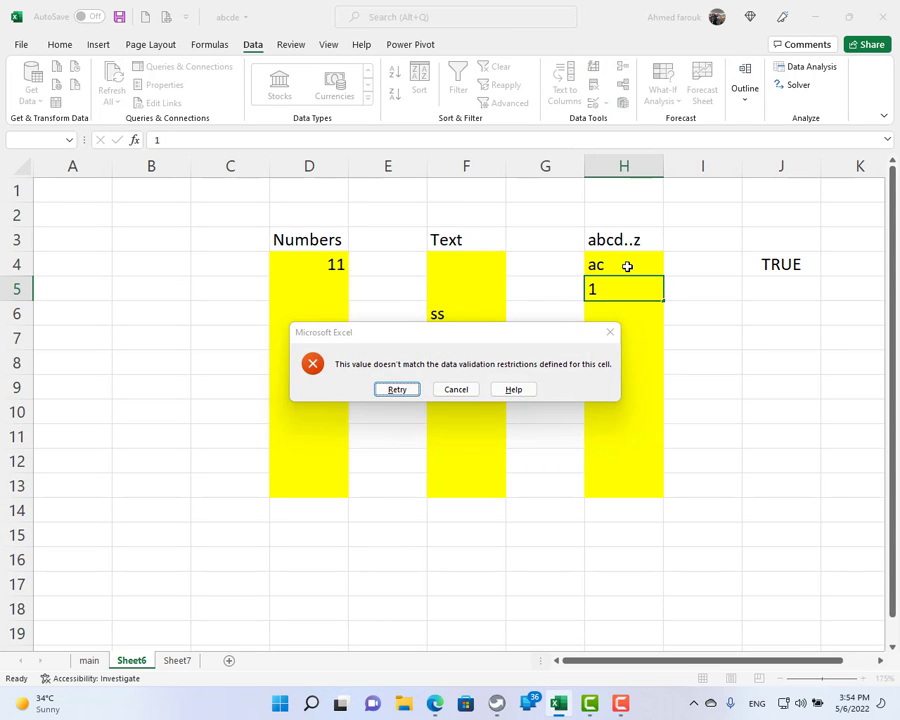
pyautogui.press('Escape')
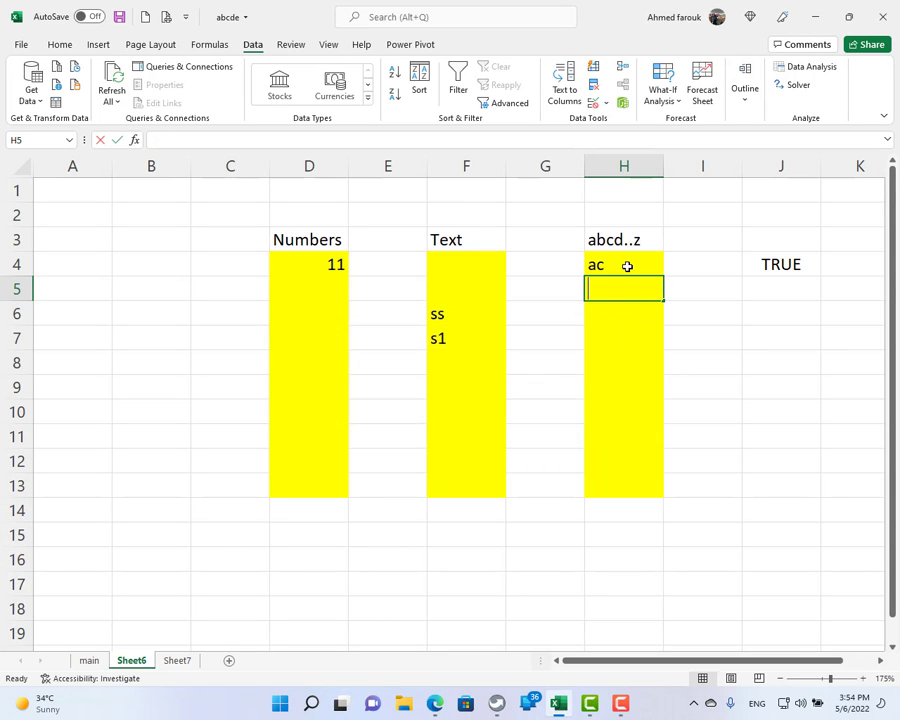
pyautogui.write('a11')
pyautogui.press('Return')
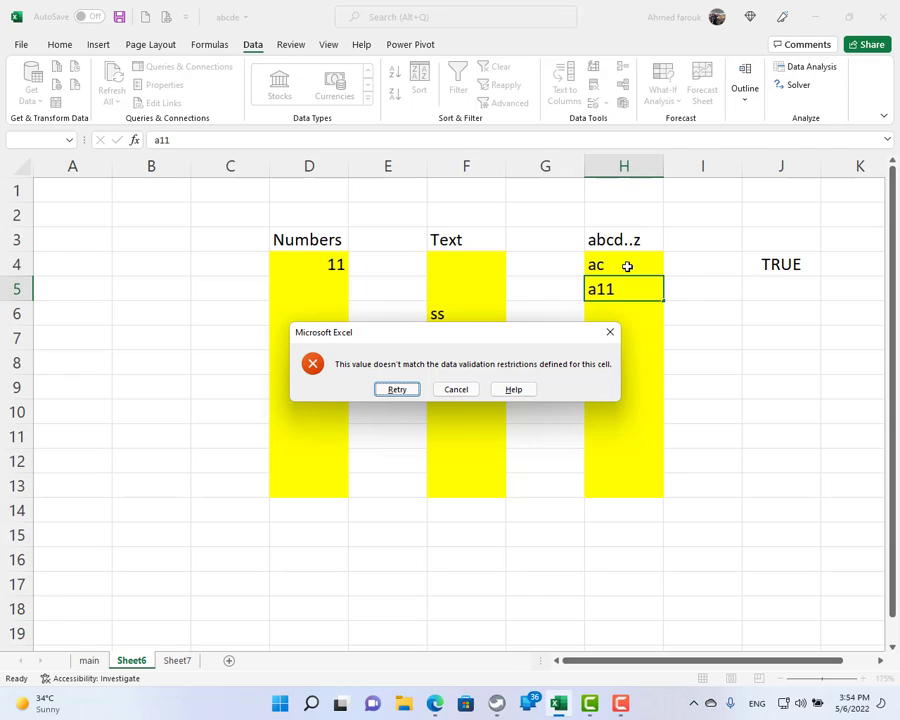